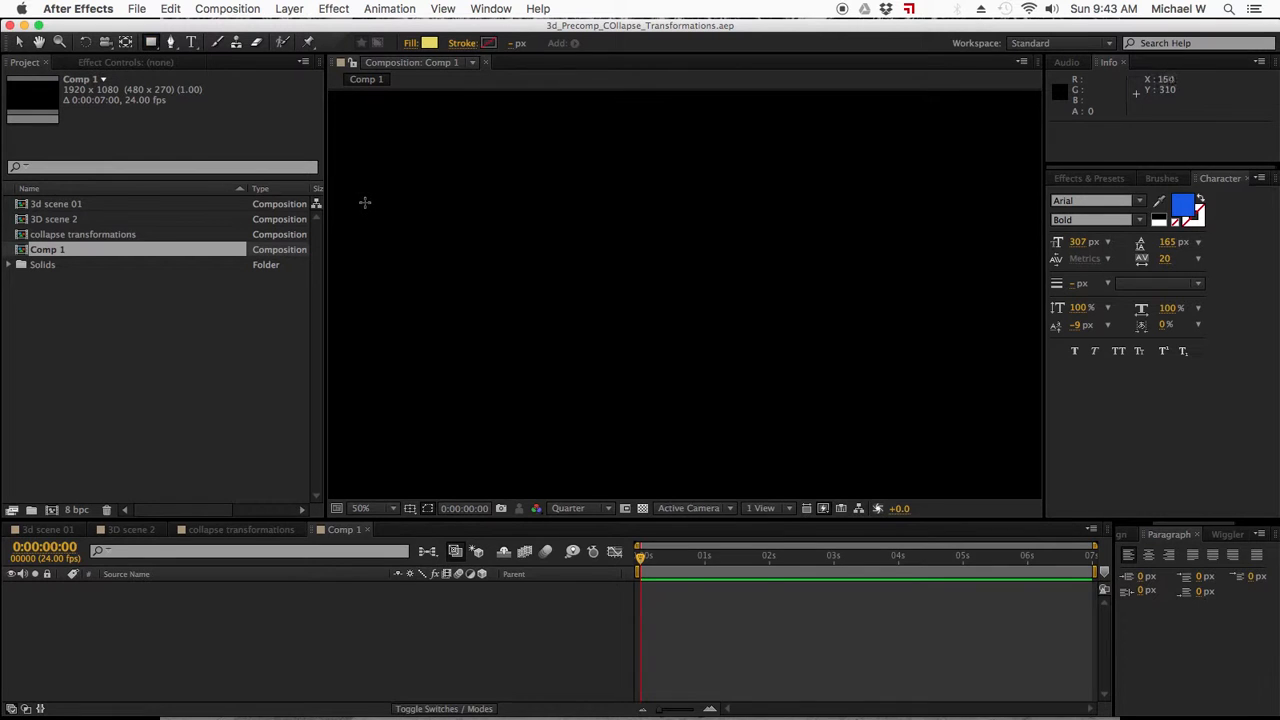
Draw a yellow star near the left edge of Comp 1 and set the preview resolution to Full.
left_click_drag(151, 42, 200, 108)
left_click_drag(399, 264, 424, 293)
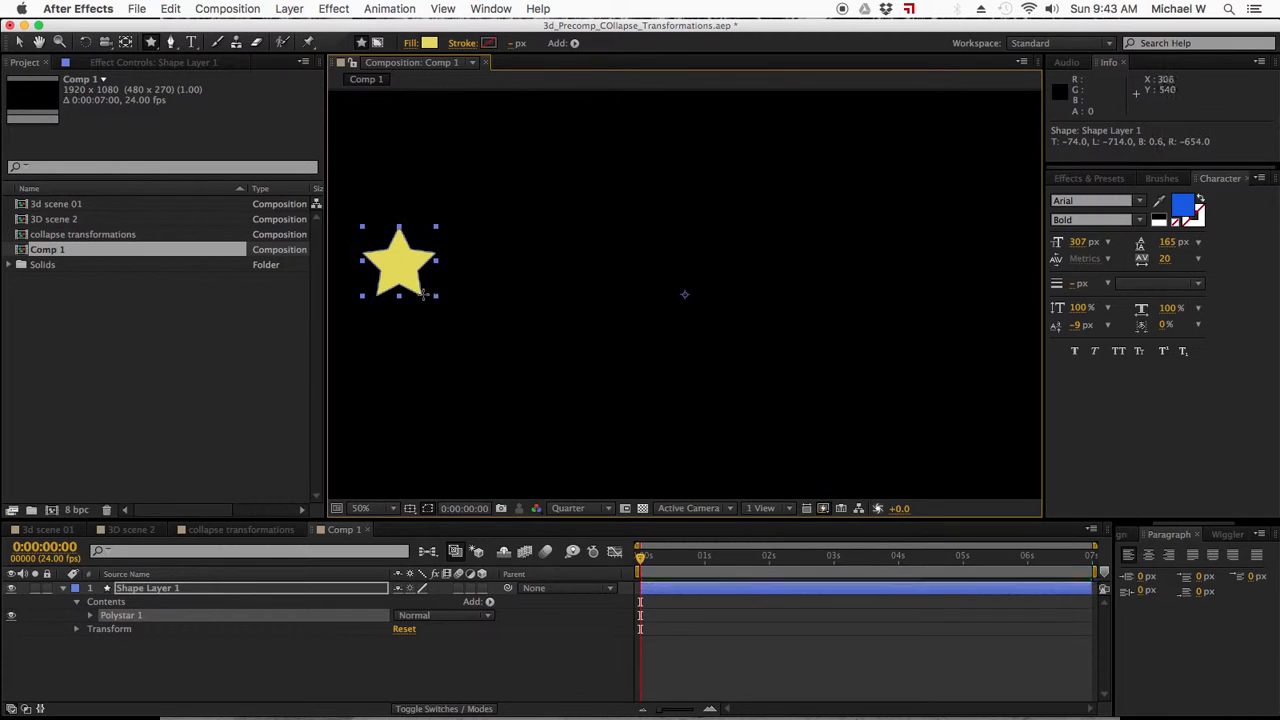
left_click(568, 508)
left_click(576, 548)
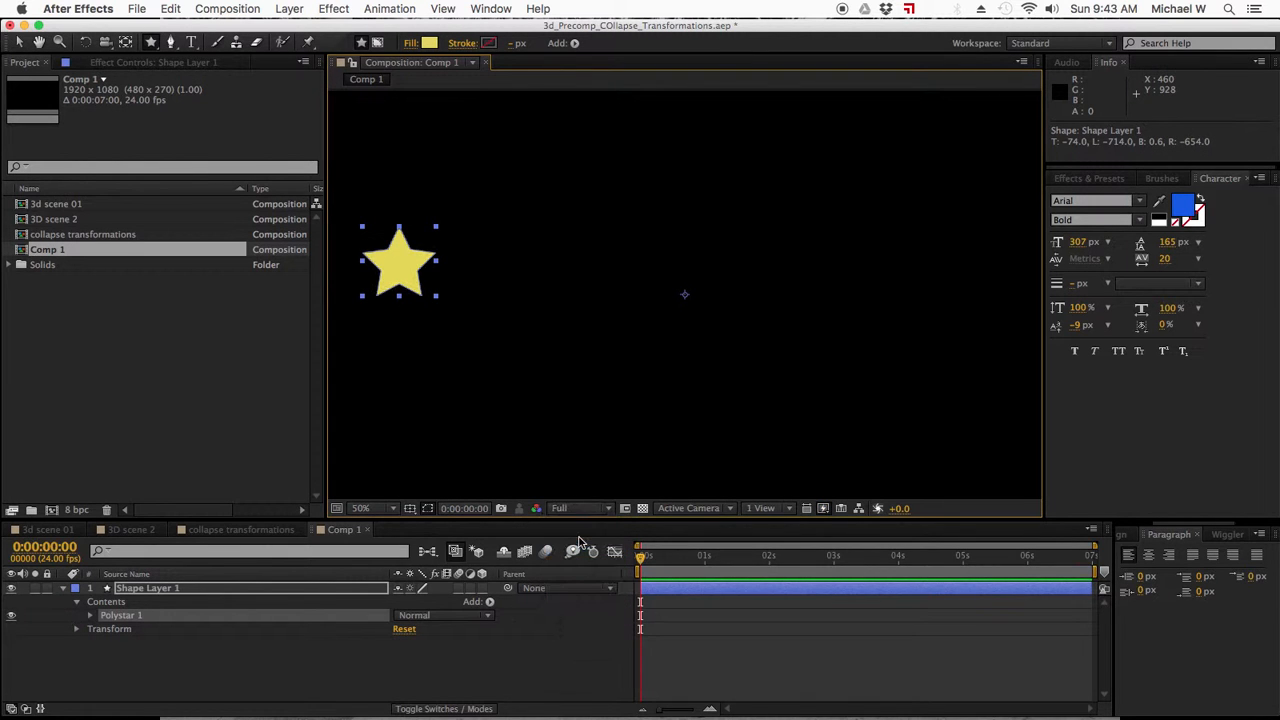
left_click(17, 44)
Review the advanced composition settings of Comp 1, including the renderer and motion blur options.
left_click(218, 8)
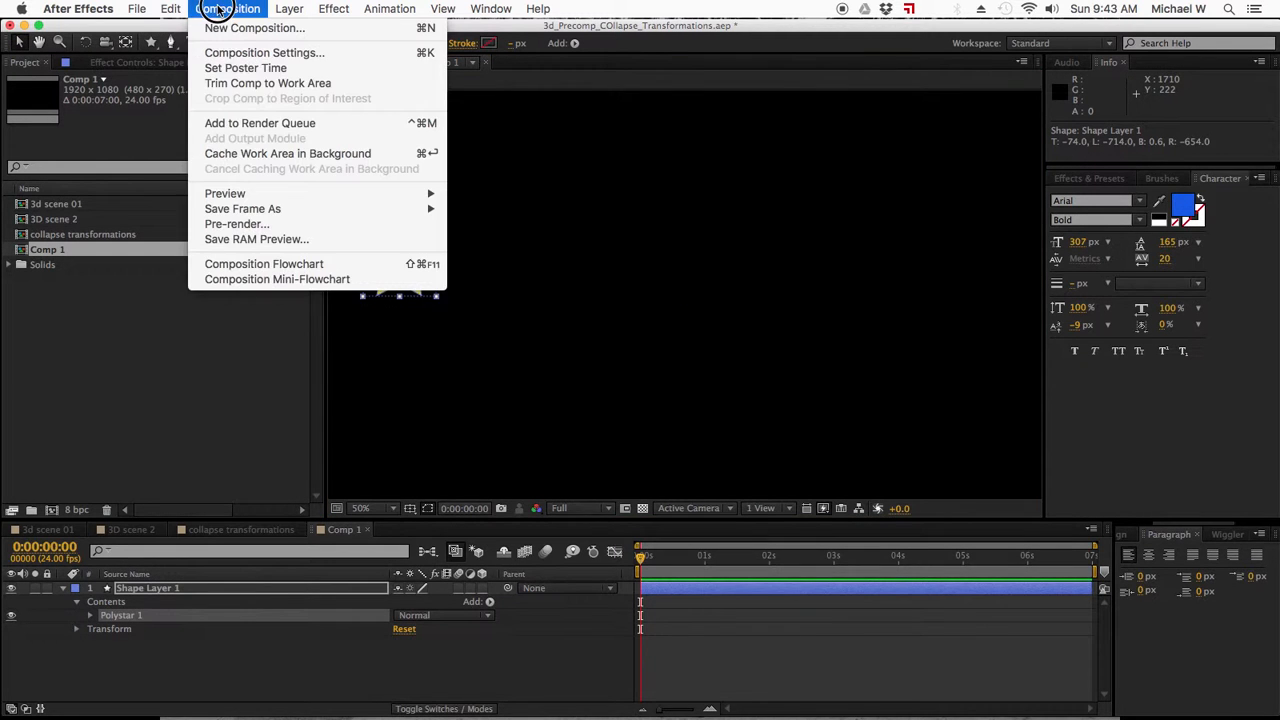
left_click(240, 52)
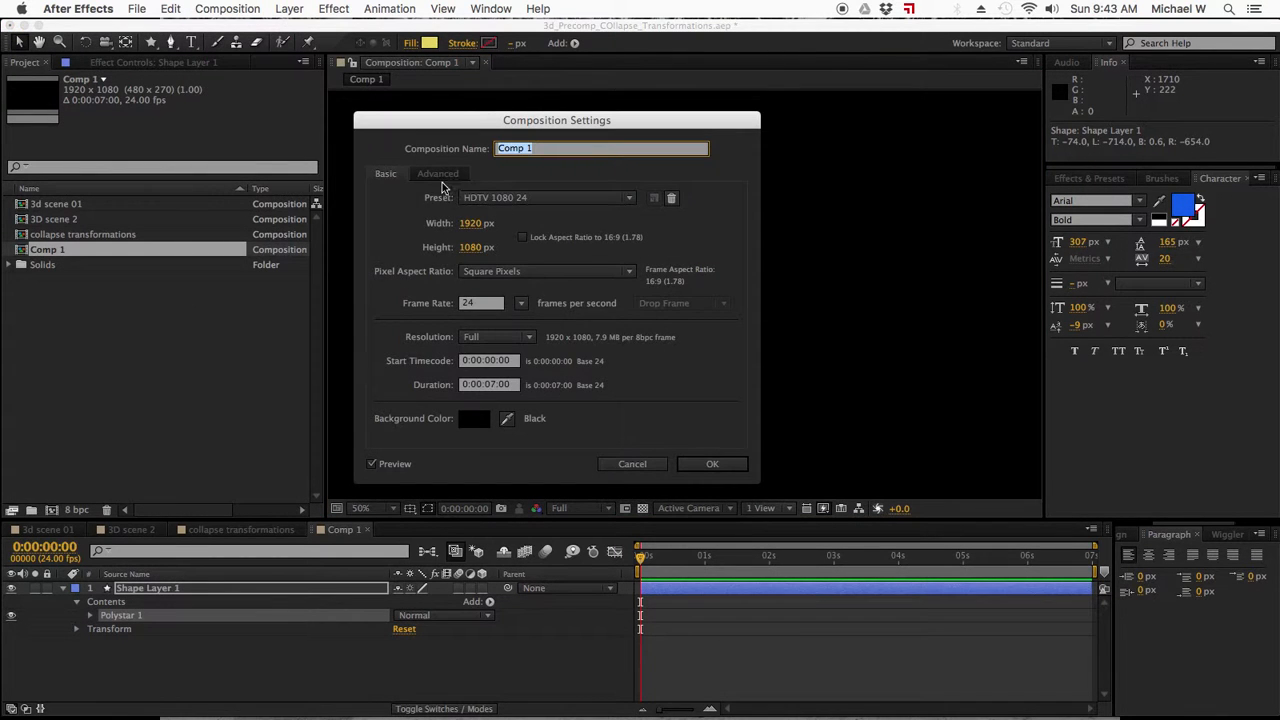
left_click(440, 175)
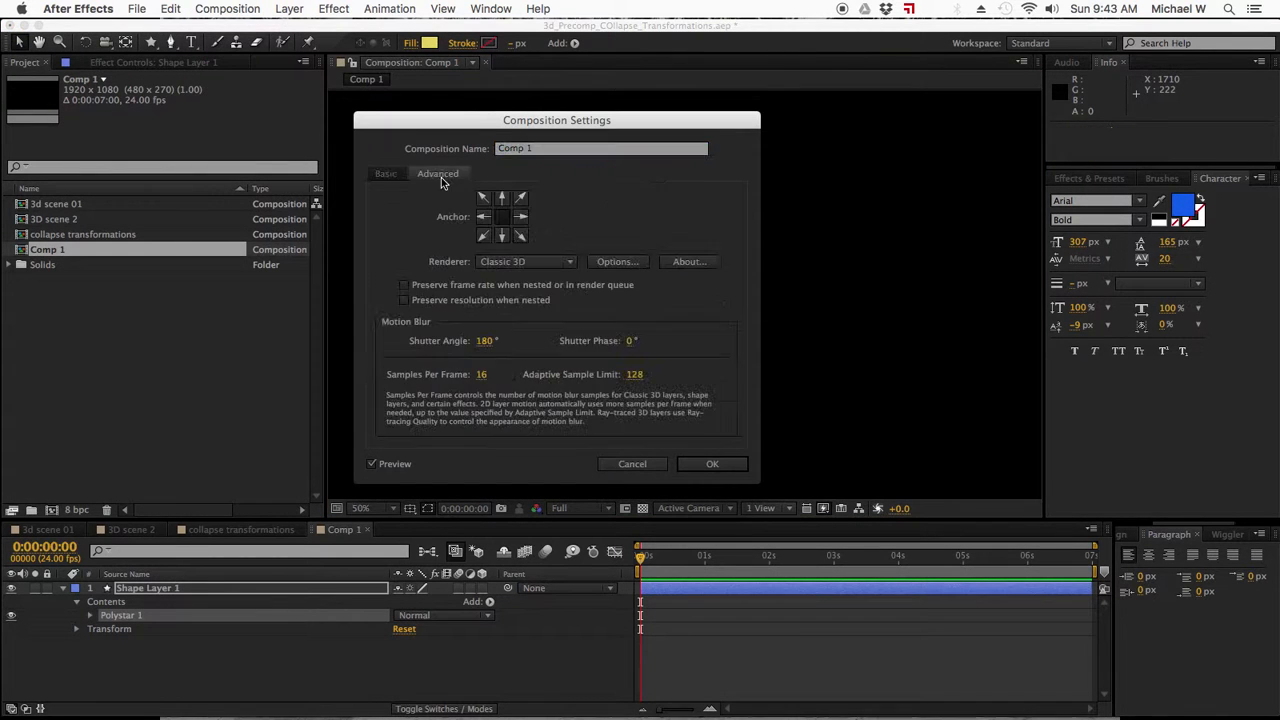
left_click(714, 465)
left_click(433, 679)
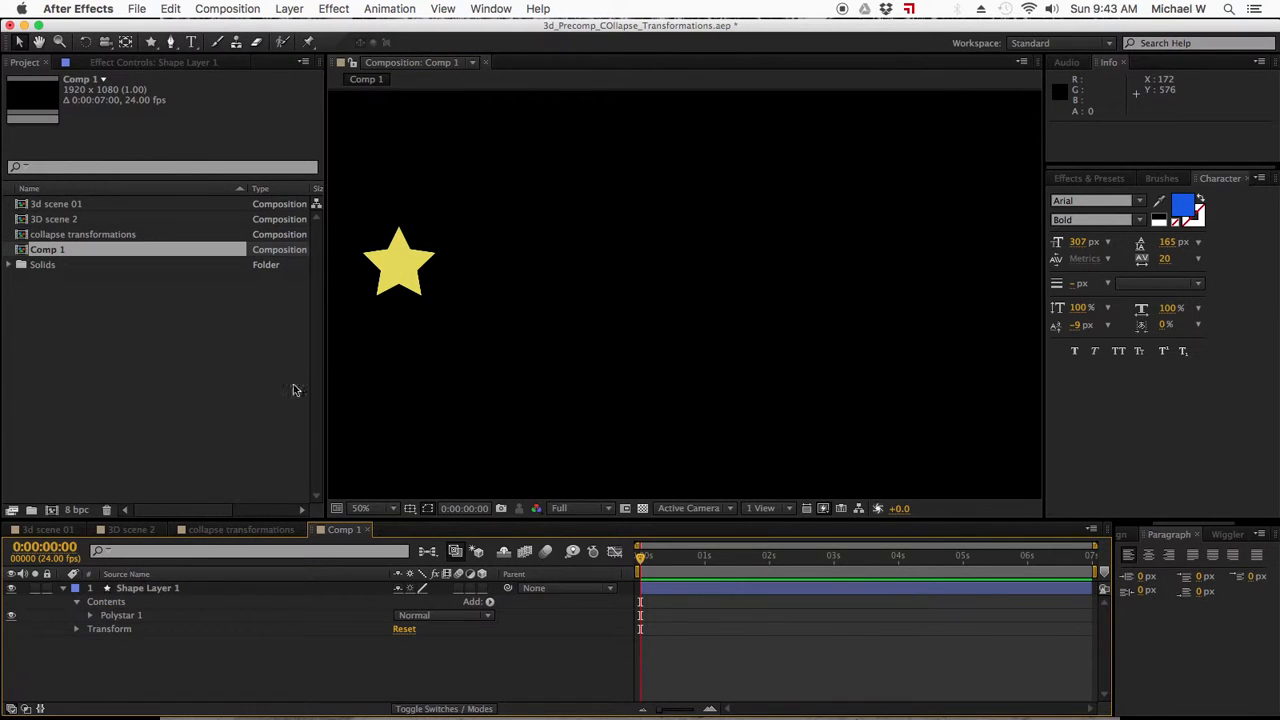
Select the star layer and reveal only its Position property in the timeline.
left_click(425, 270)
key("p")
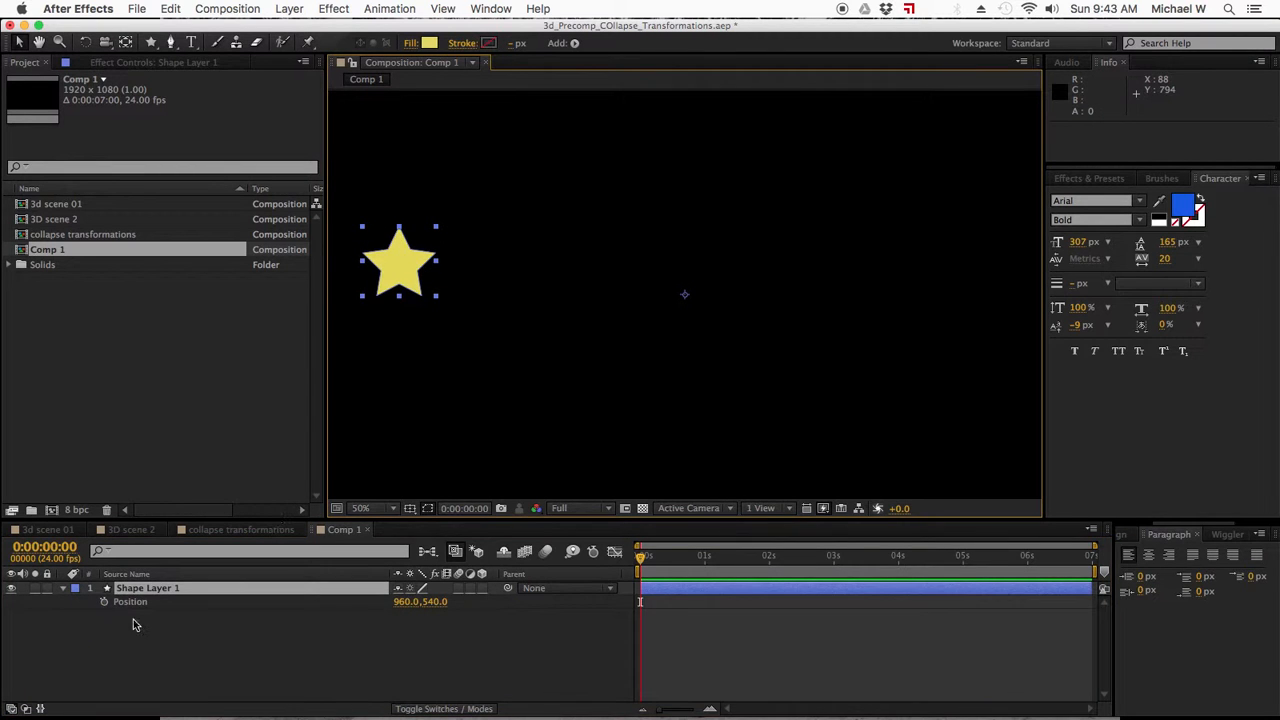
left_click(104, 602)
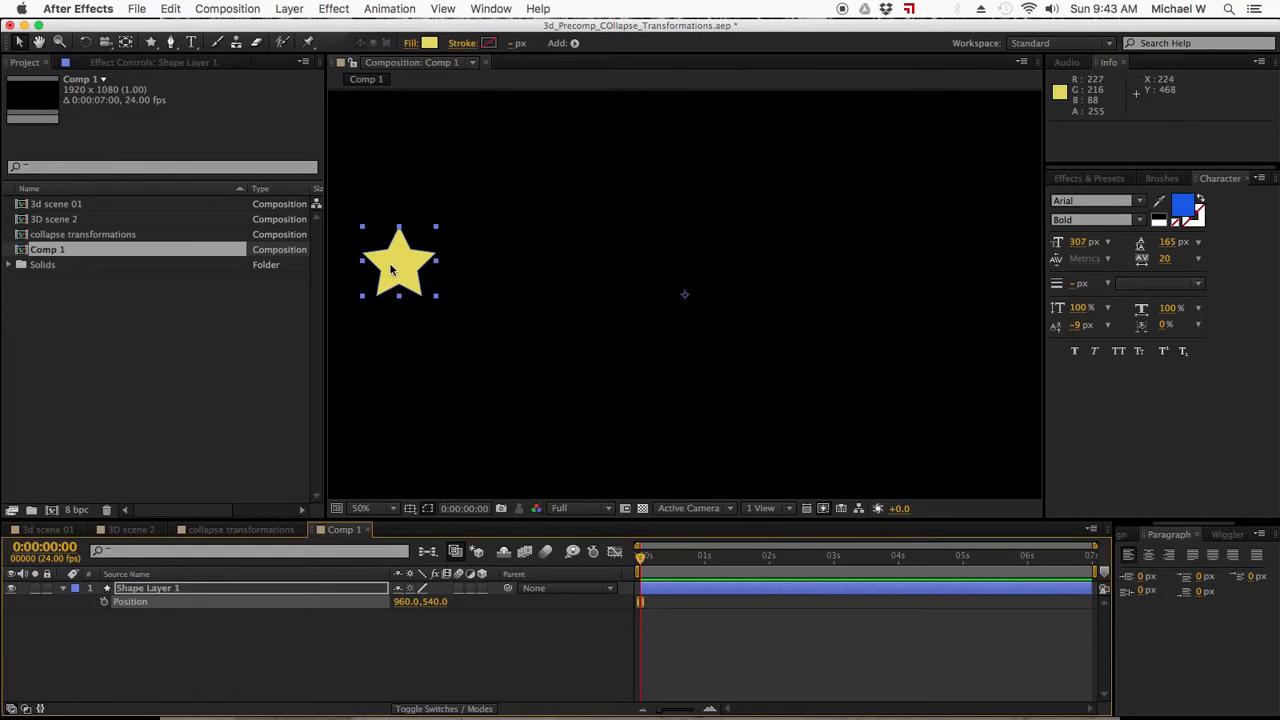
left_click(246, 624)
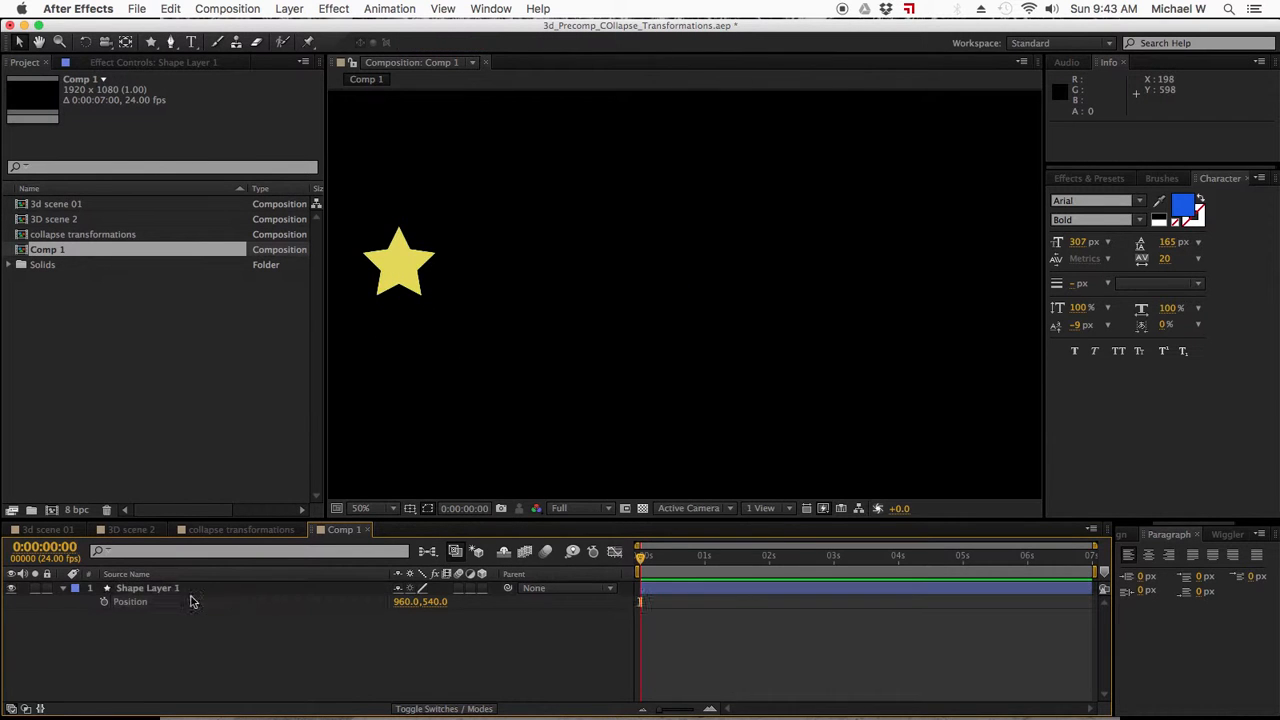
left_click(222, 603)
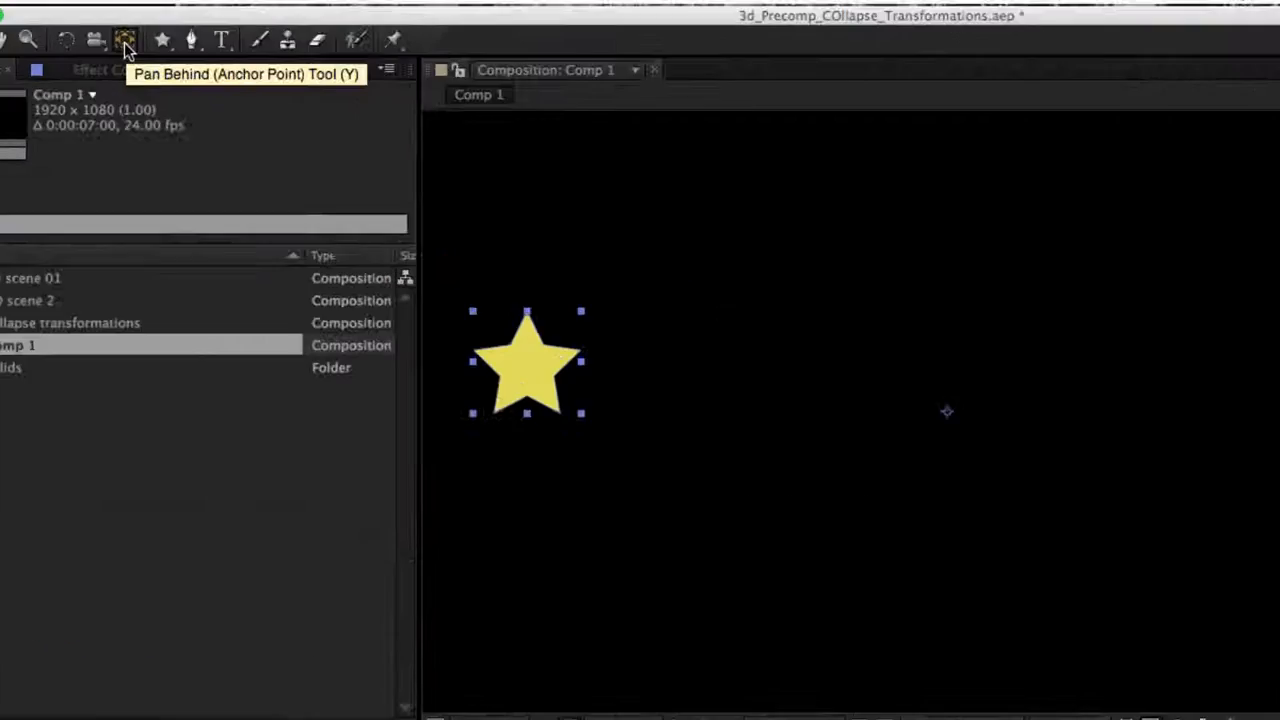
Move the star layer's anchor point from the composition centre to the centre of the star.
left_click(126, 44)
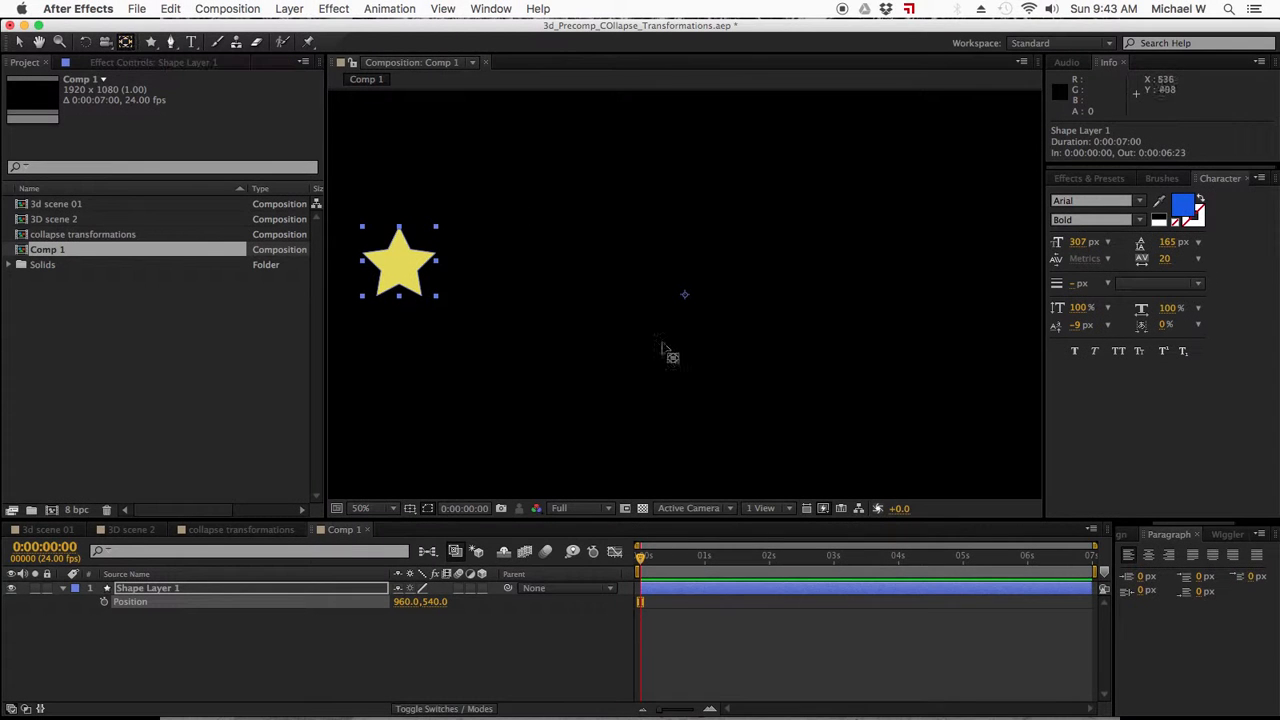
left_click_drag(686, 298, 401, 272)
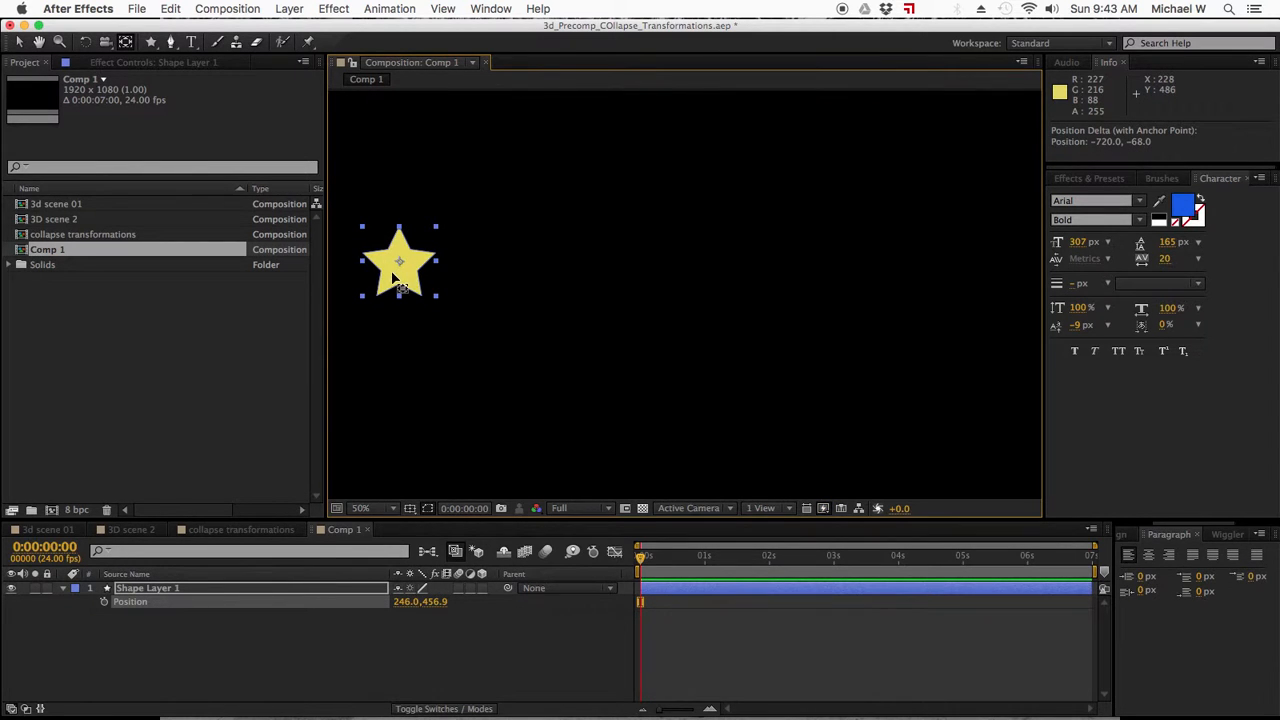
key("p")
left_click(18, 42)
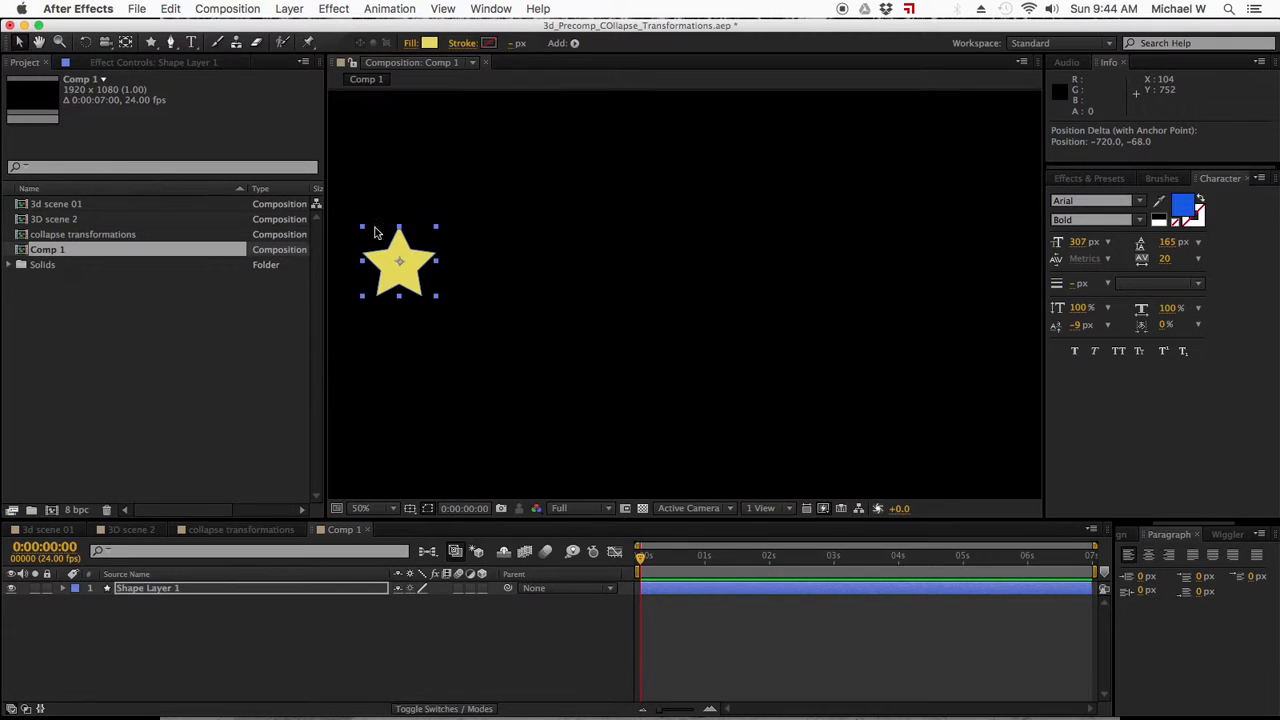
Keyframe the star's Position at 0:00:00:00 and move it up and to the right to about 734, 277 at 0:00:01:13.
key("p")
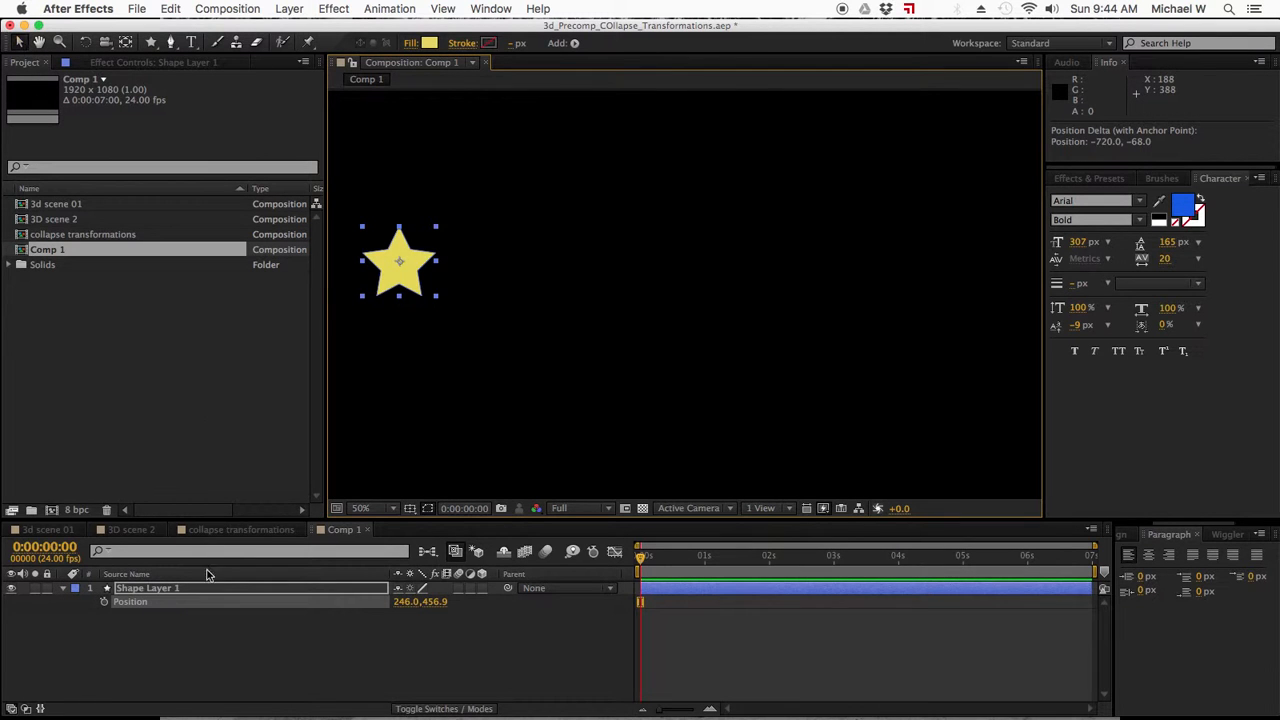
left_click(107, 602)
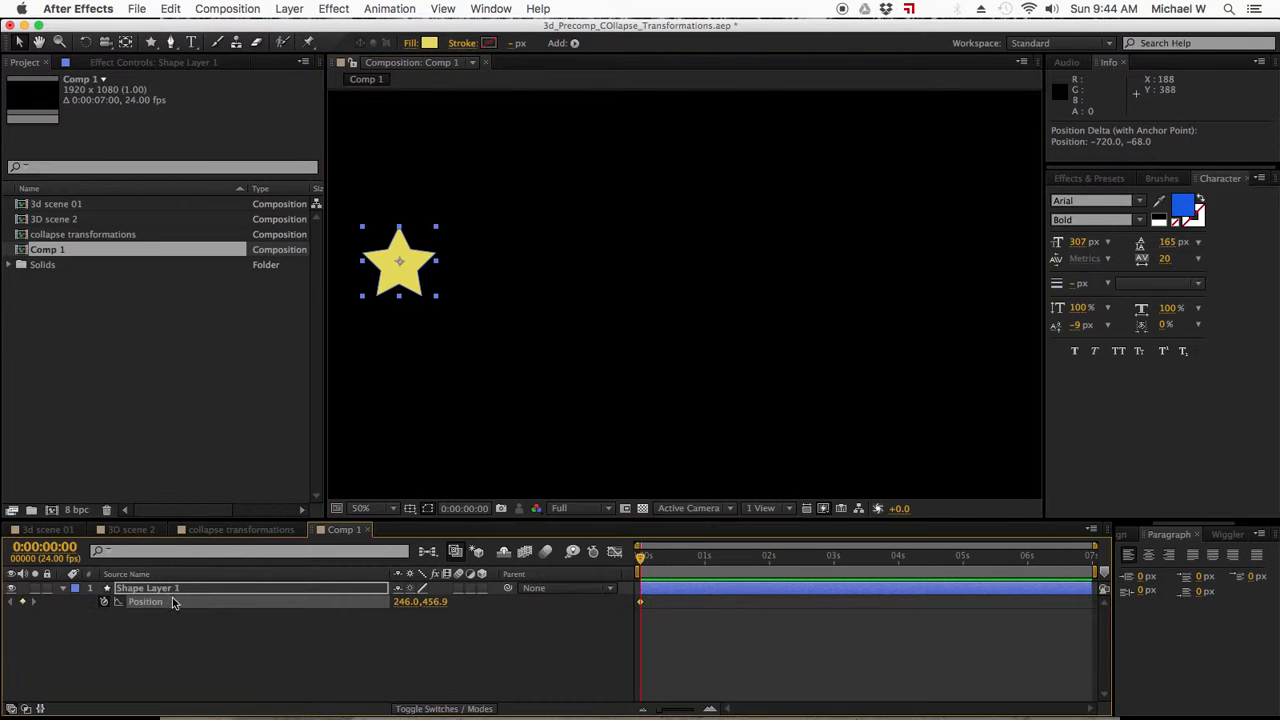
left_click_drag(641, 563, 742, 561)
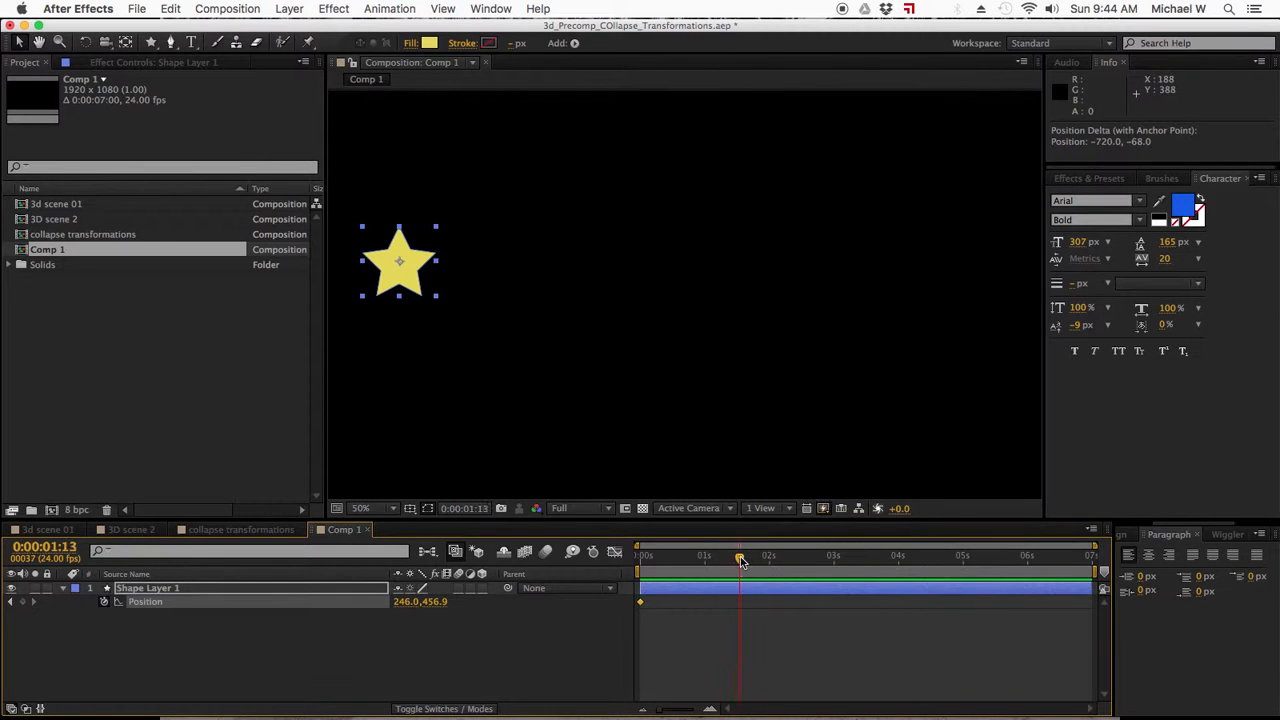
left_click_drag(405, 276, 601, 209)
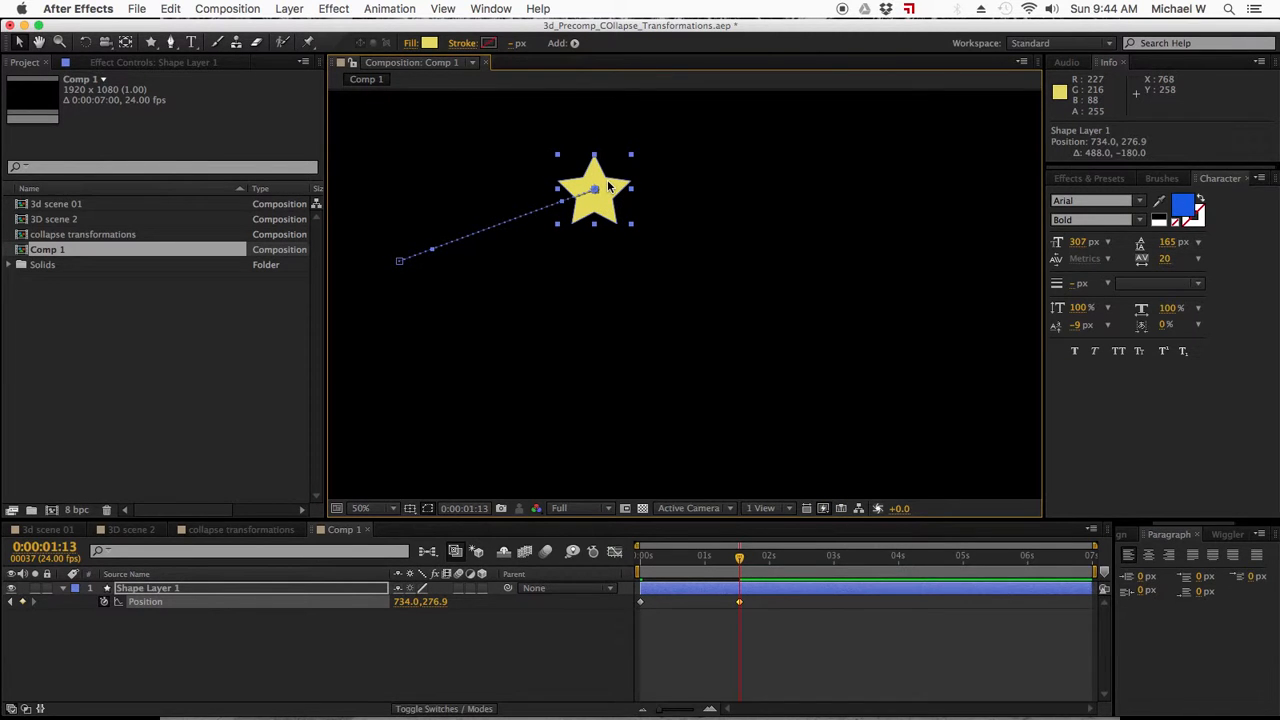
Add a Position keyframe at 0:00:04:00 that holds the star at the same place.
left_click(469, 509)
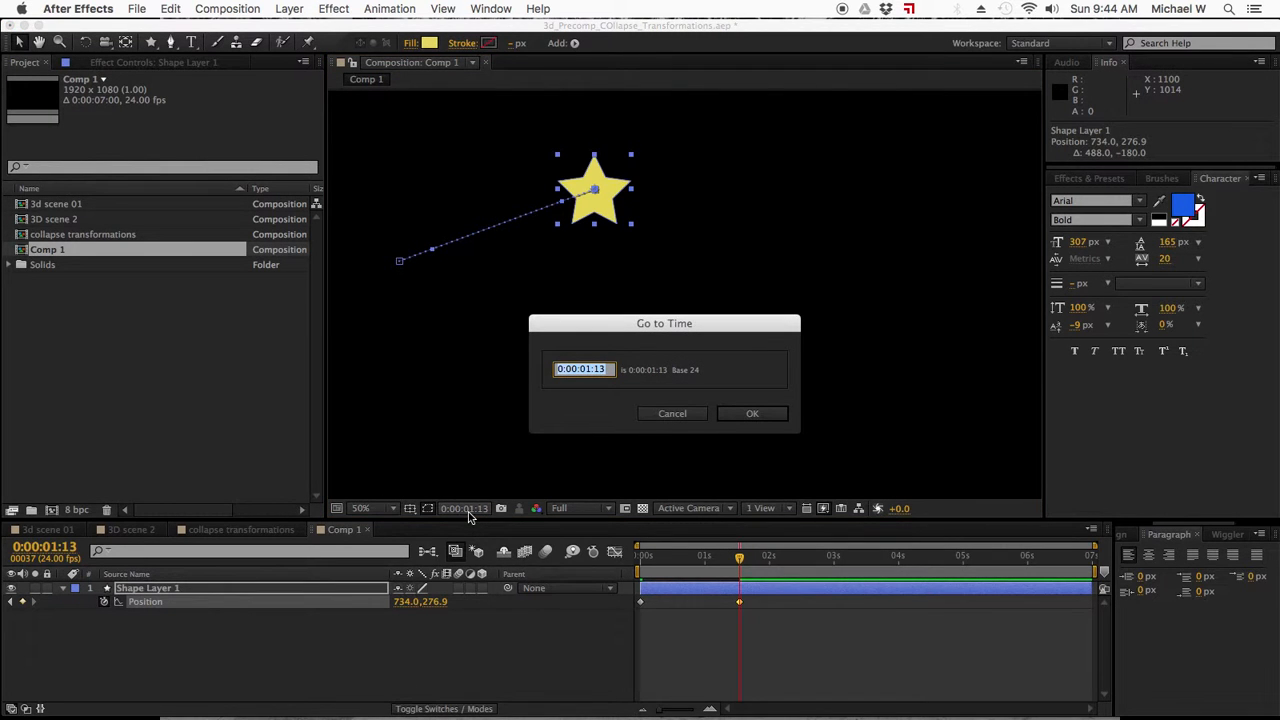
type("4")
key("Return")
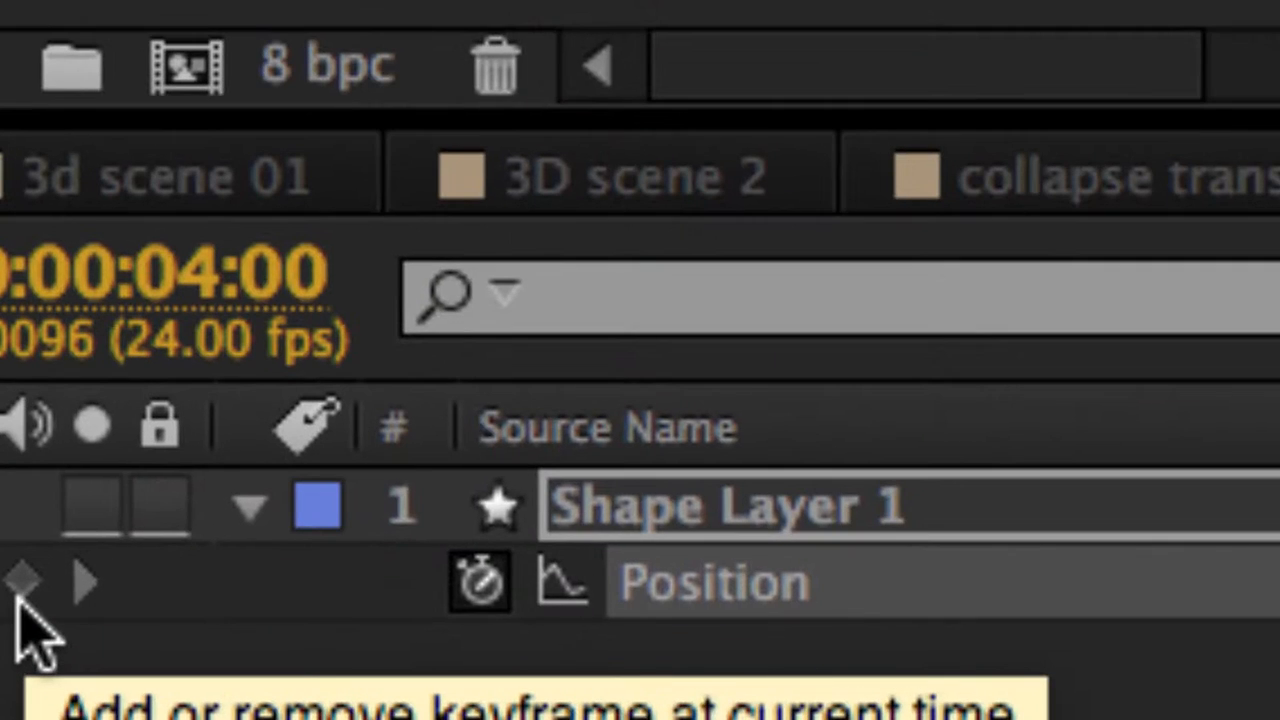
left_click(19, 598)
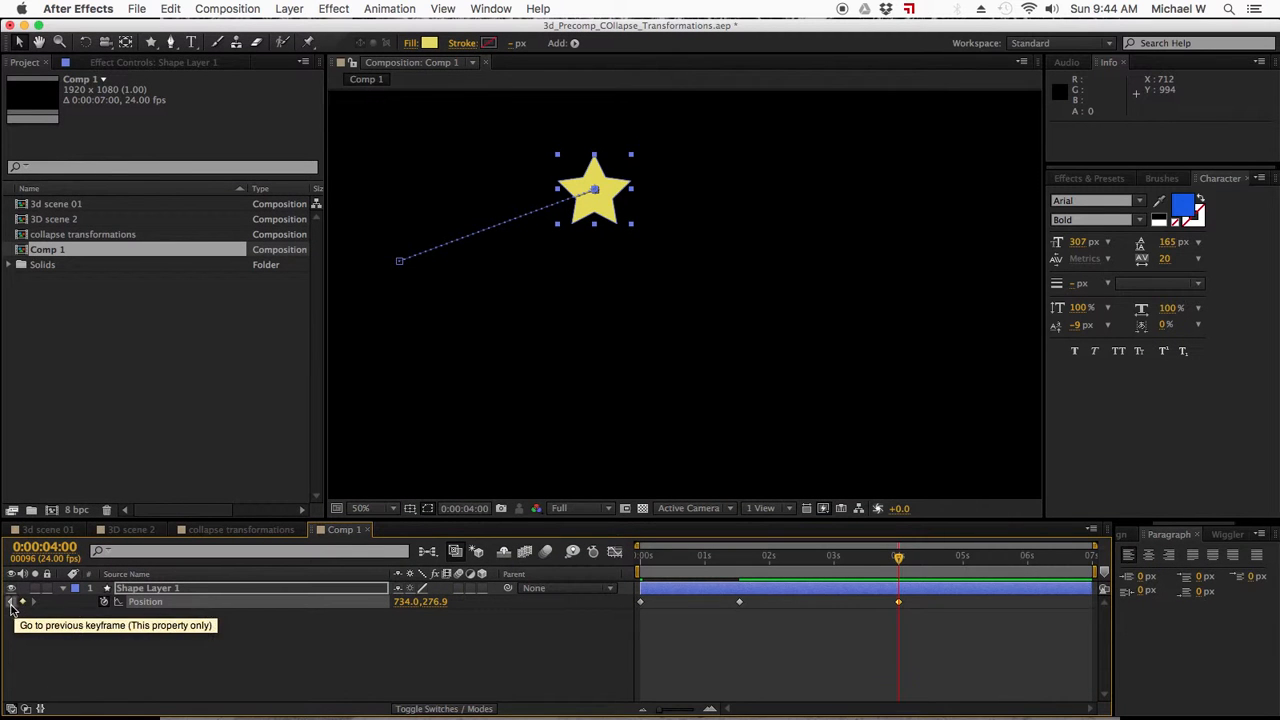
Move the star right and down to about 1562, 491 at 0:00:06:14 to add a final Position keyframe.
left_click(11, 604)
left_click(33, 604)
left_click_drag(901, 561, 1070, 568)
left_click_drag(618, 206, 952, 286)
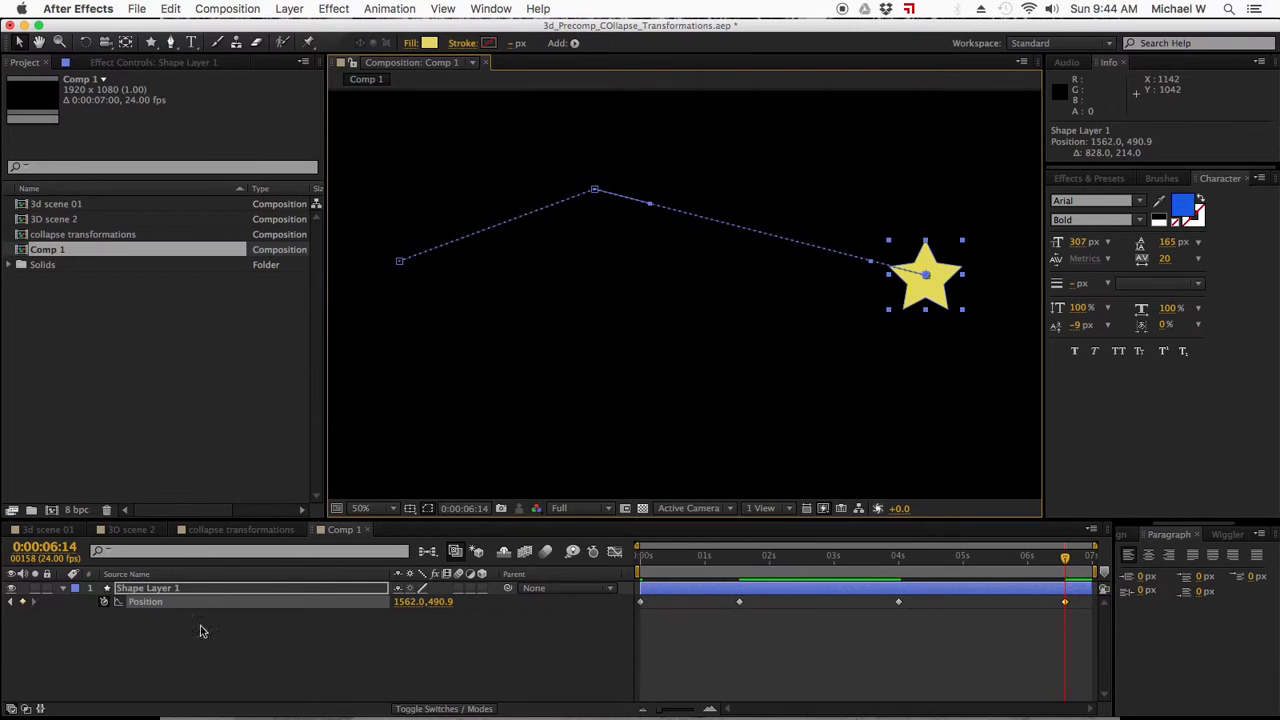
left_click(100, 636)
Apply Easy Ease to all of the star's Position keyframes.
left_click(142, 603)
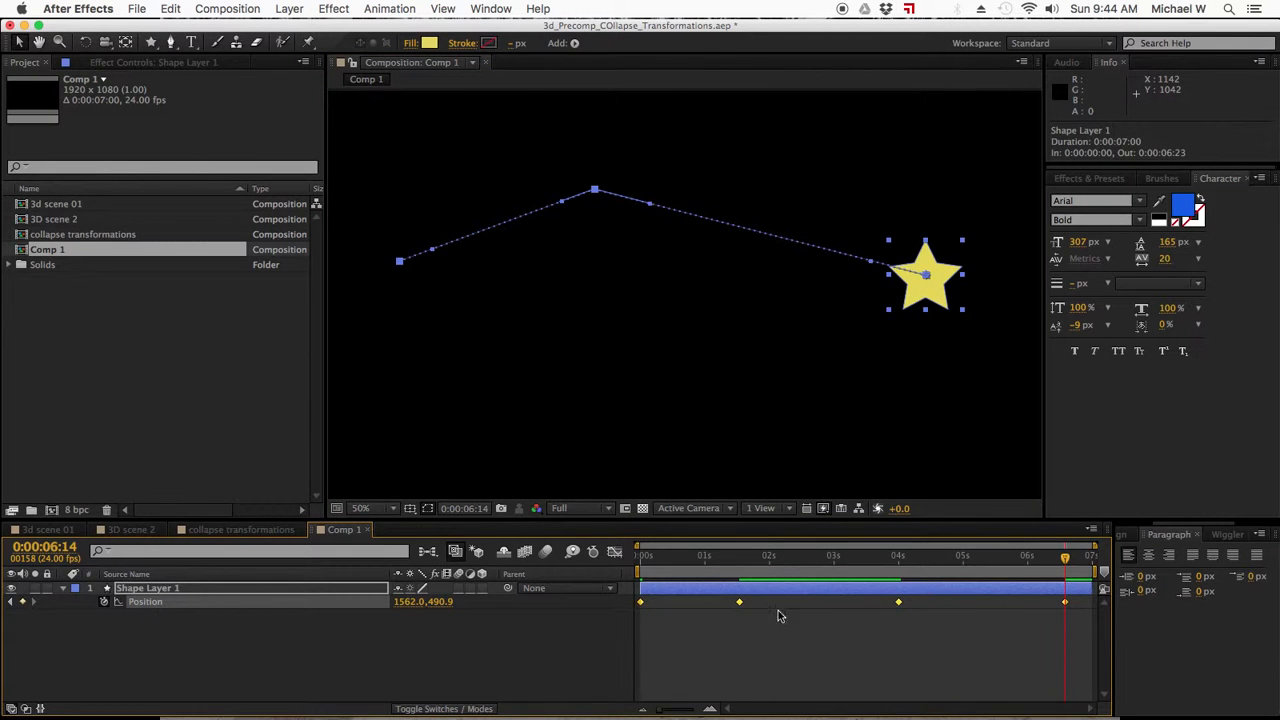
right_click(739, 604)
mouse_move(900, 700)
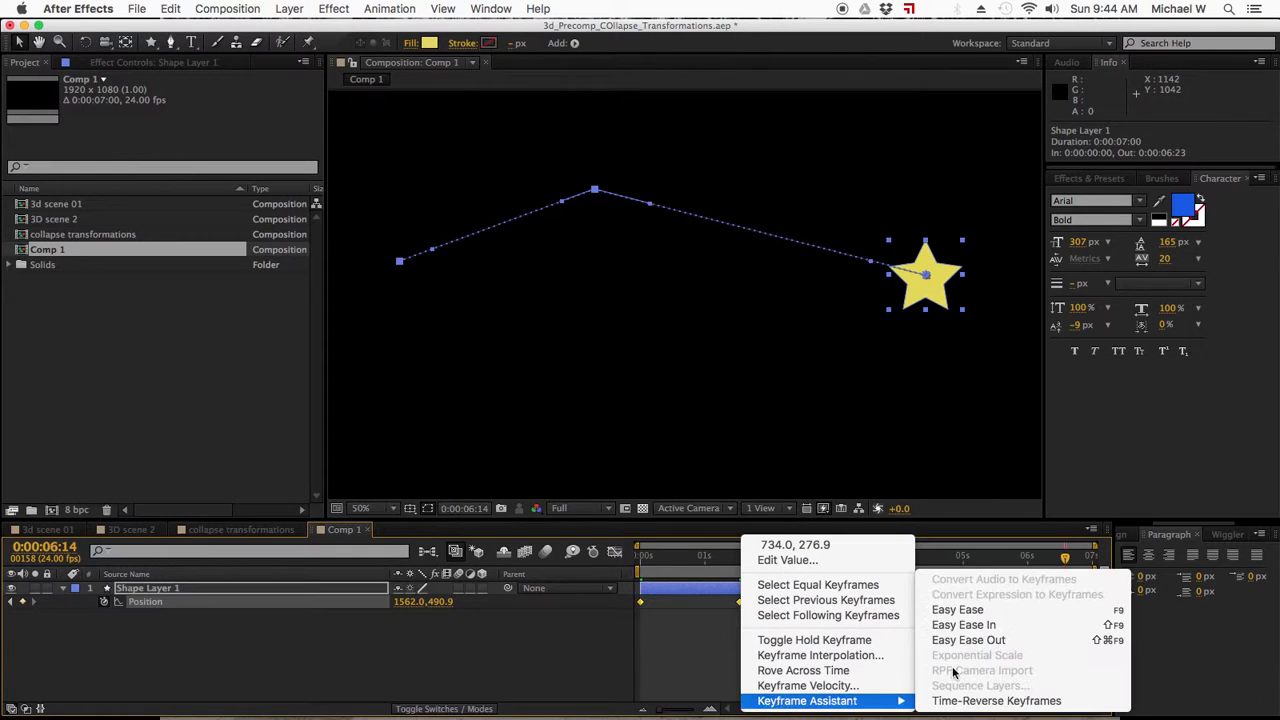
left_click(958, 612)
left_click(843, 663)
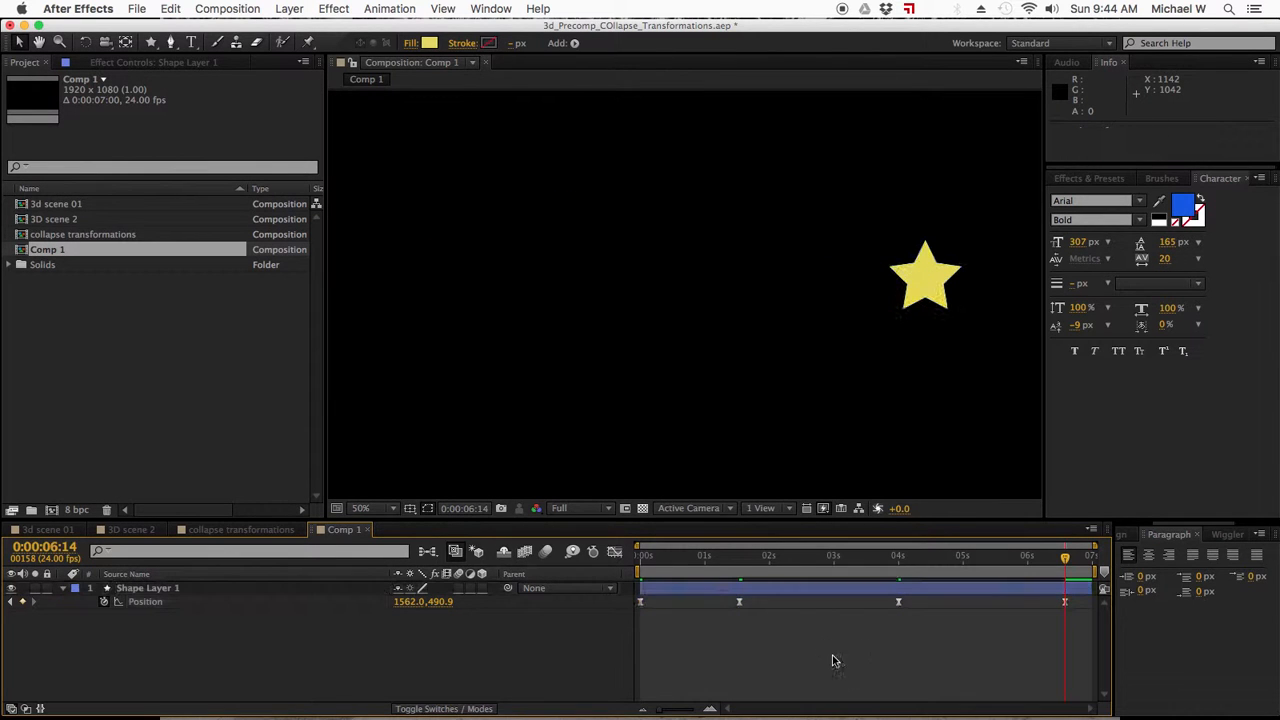
Scrub through the star's animation from start to end, and collapse and hide the star layer.
left_click(636, 560)
left_click_drag(632, 568, 1073, 555)
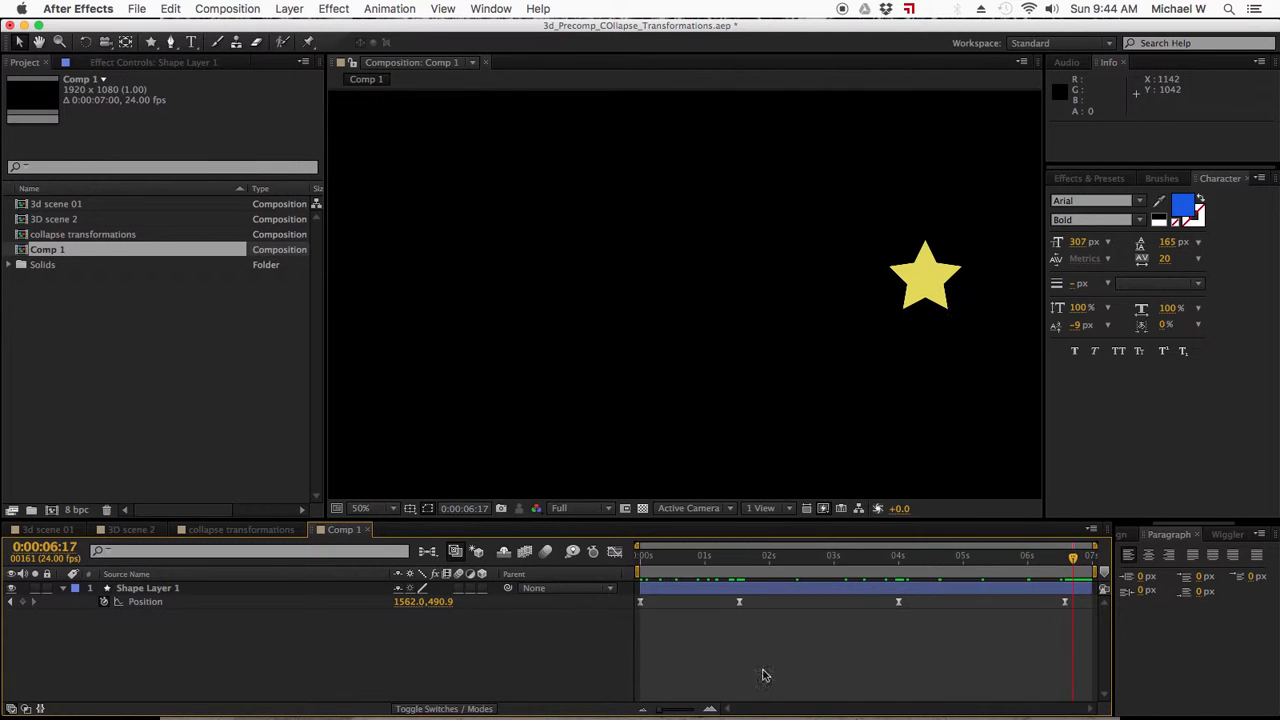
left_click(63, 589)
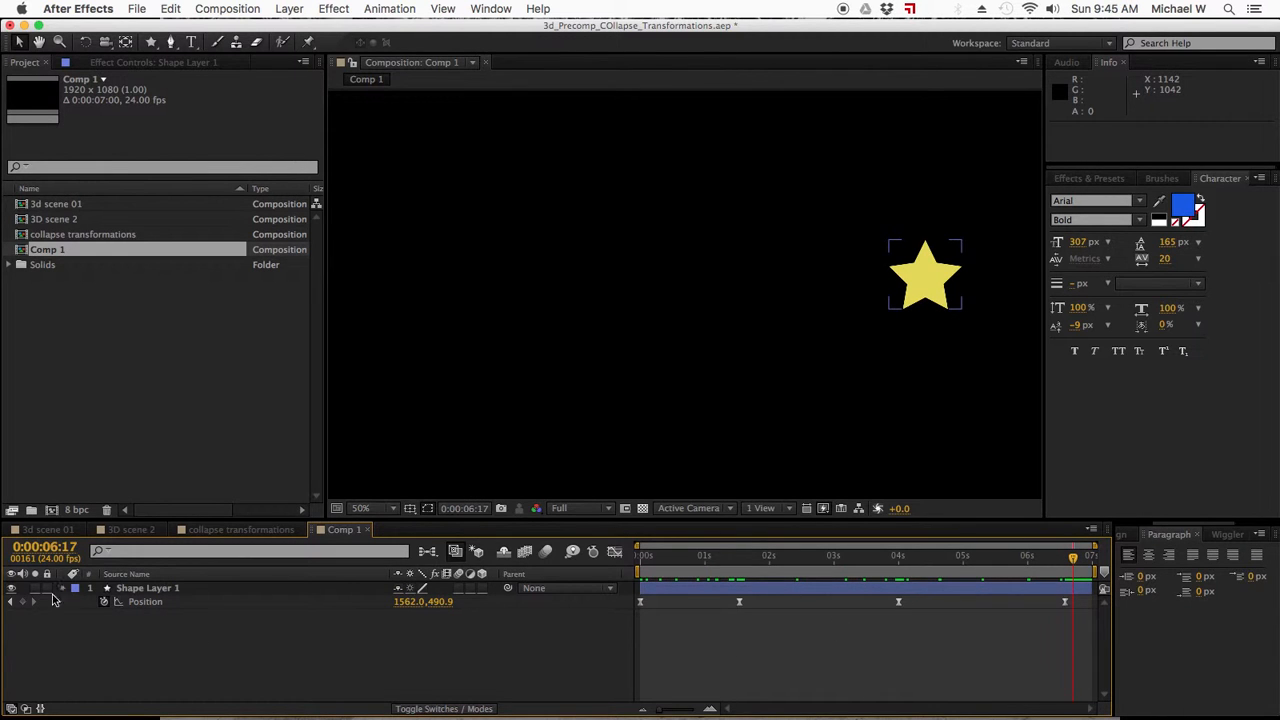
left_click(12, 590)
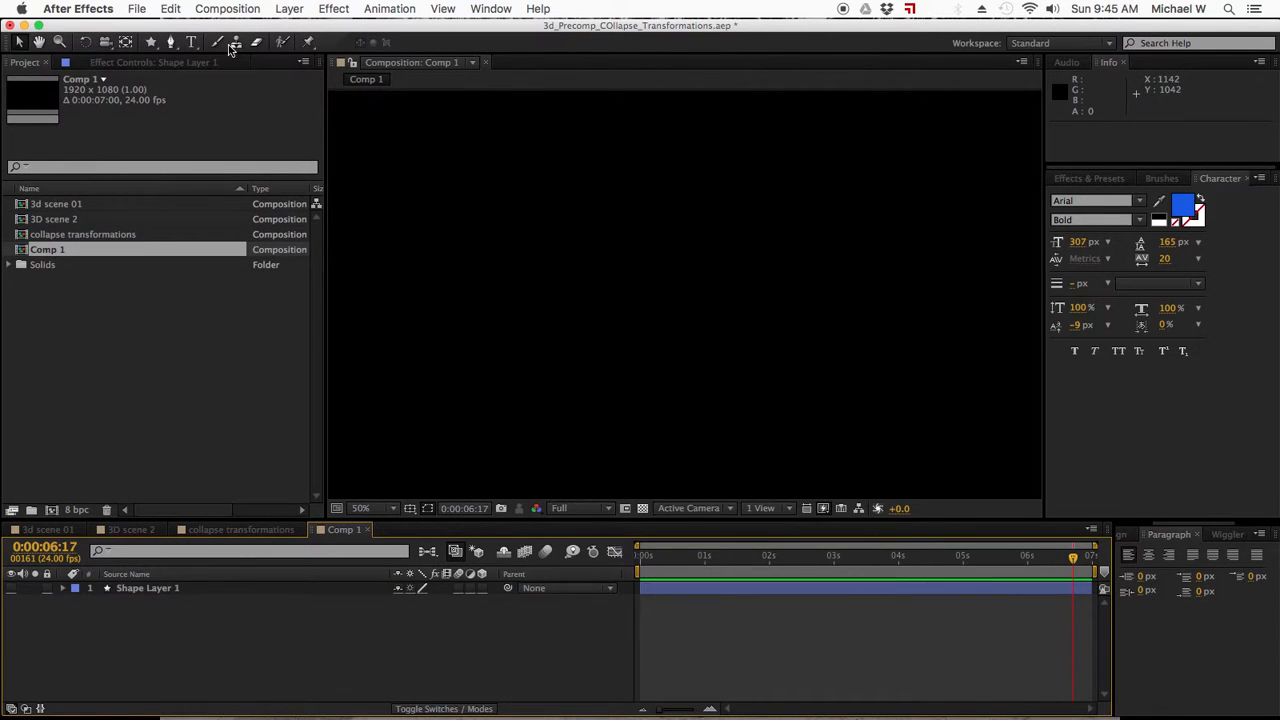
Draw a circle with a blue fill (585FE3) near the left edge of the composition on a new shape layer.
left_click_drag(148, 45, 195, 78)
left_click(428, 43)
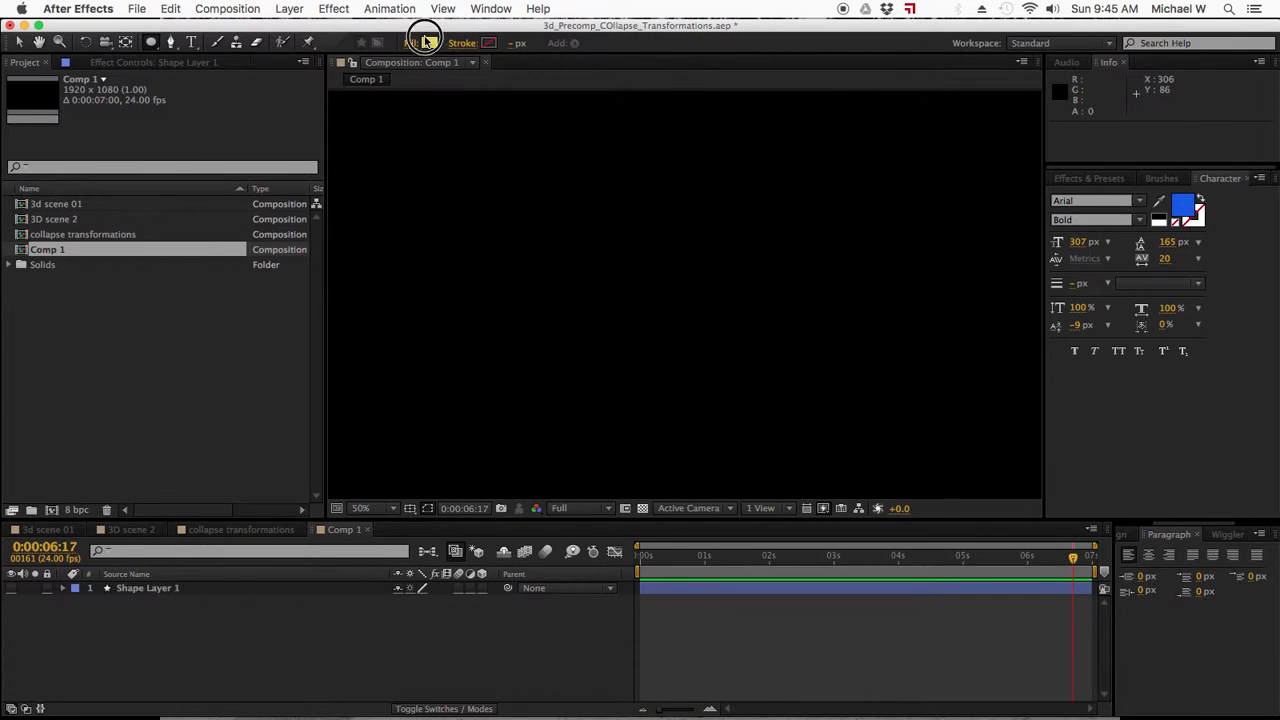
left_click_drag(893, 567, 891, 543)
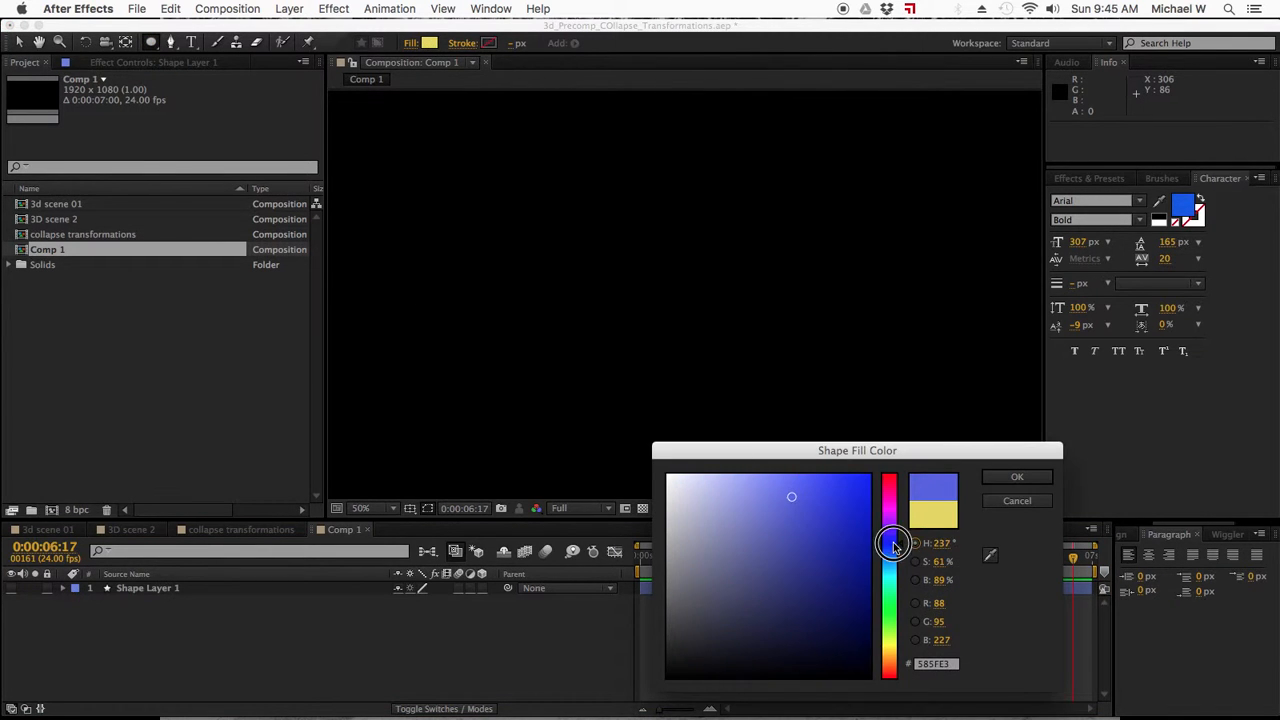
left_click(1029, 480)
left_click(356, 260)
left_click_drag(356, 260, 414, 321)
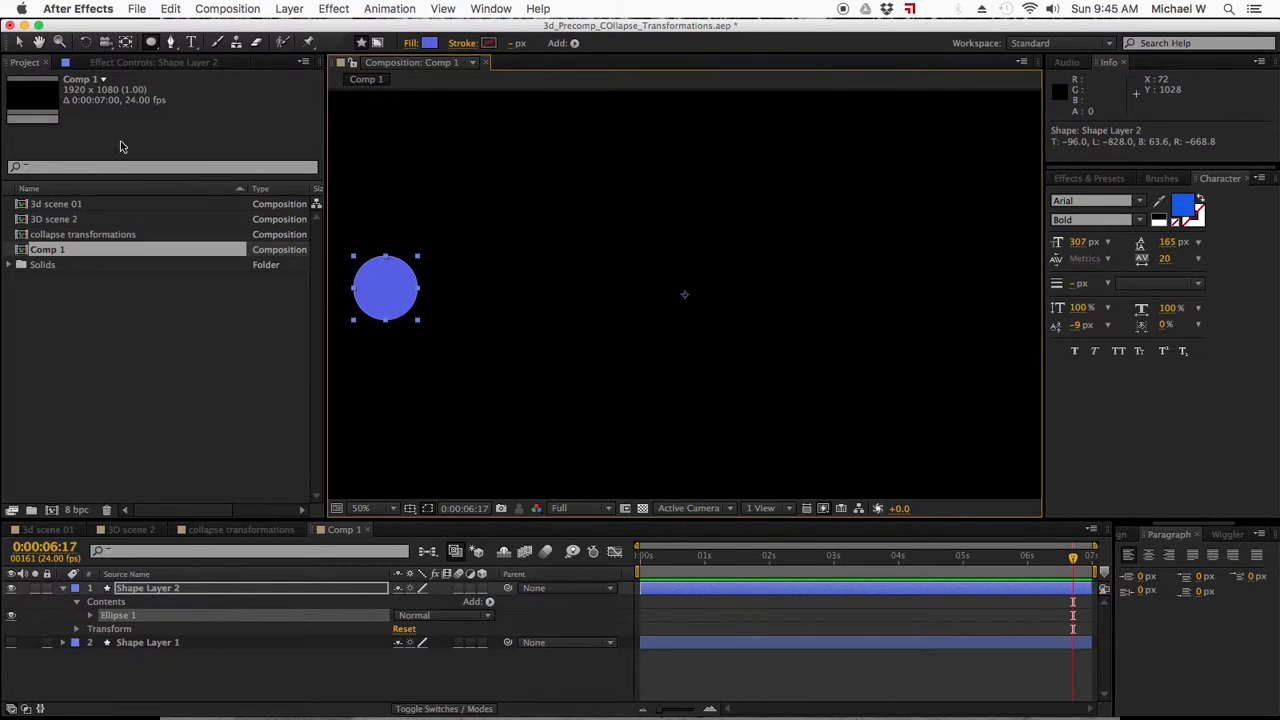
Move the circle layer's anchor point from the composition centre to the centre of the circle.
left_click(19, 43)
left_click(157, 588)
left_click(125, 43)
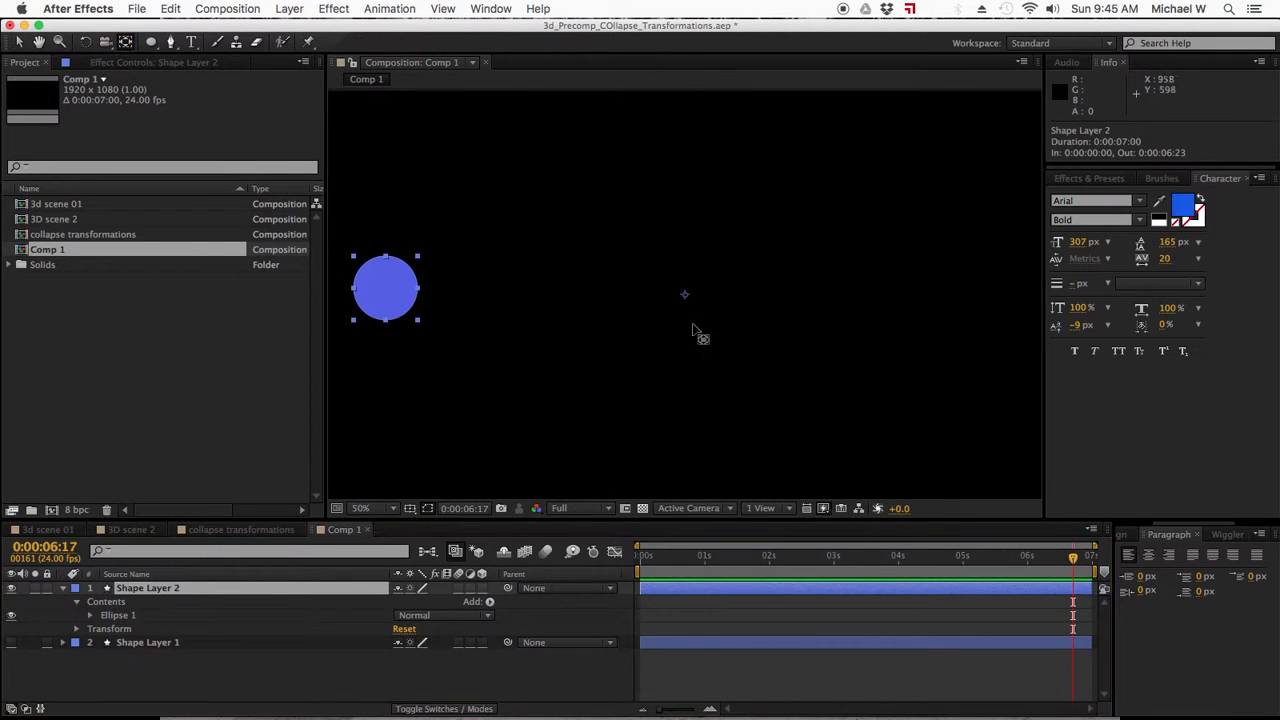
left_click_drag(686, 295, 391, 297)
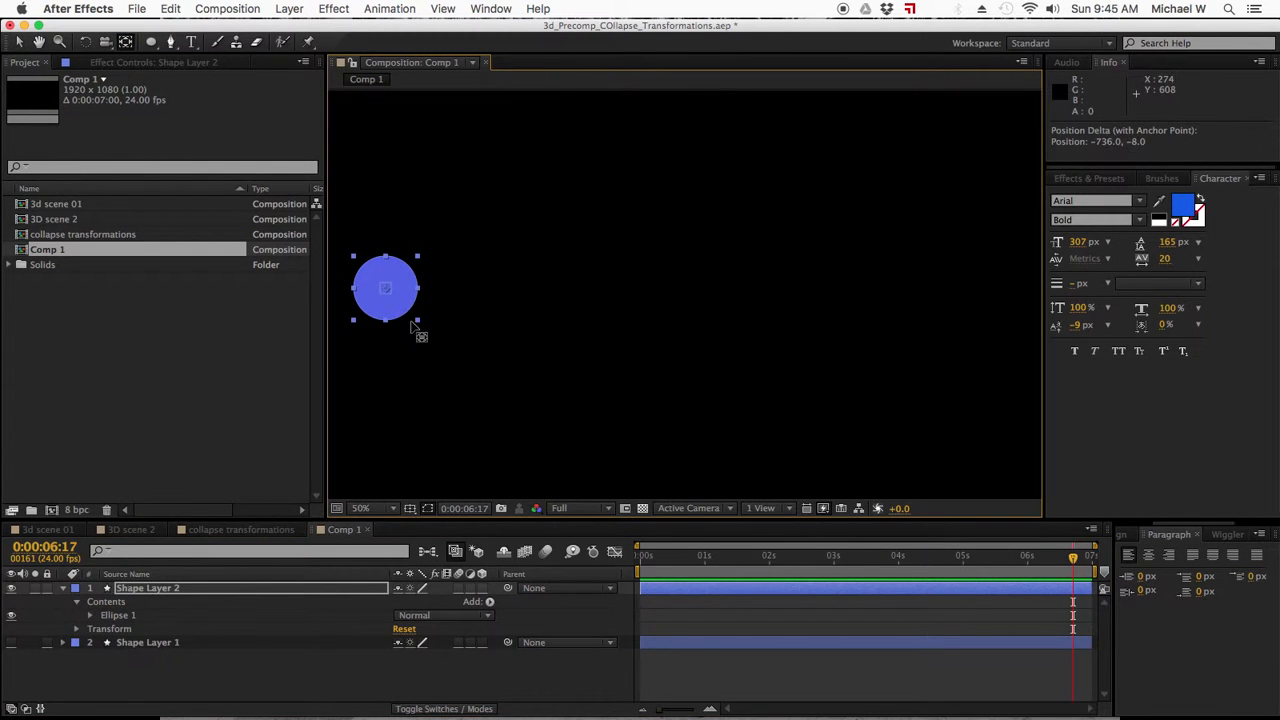
Keyframe the circle's Position at 0:00:00:00 and move it up and to the right to about 636, 358 at 0:00:01:15.
left_click(643, 564)
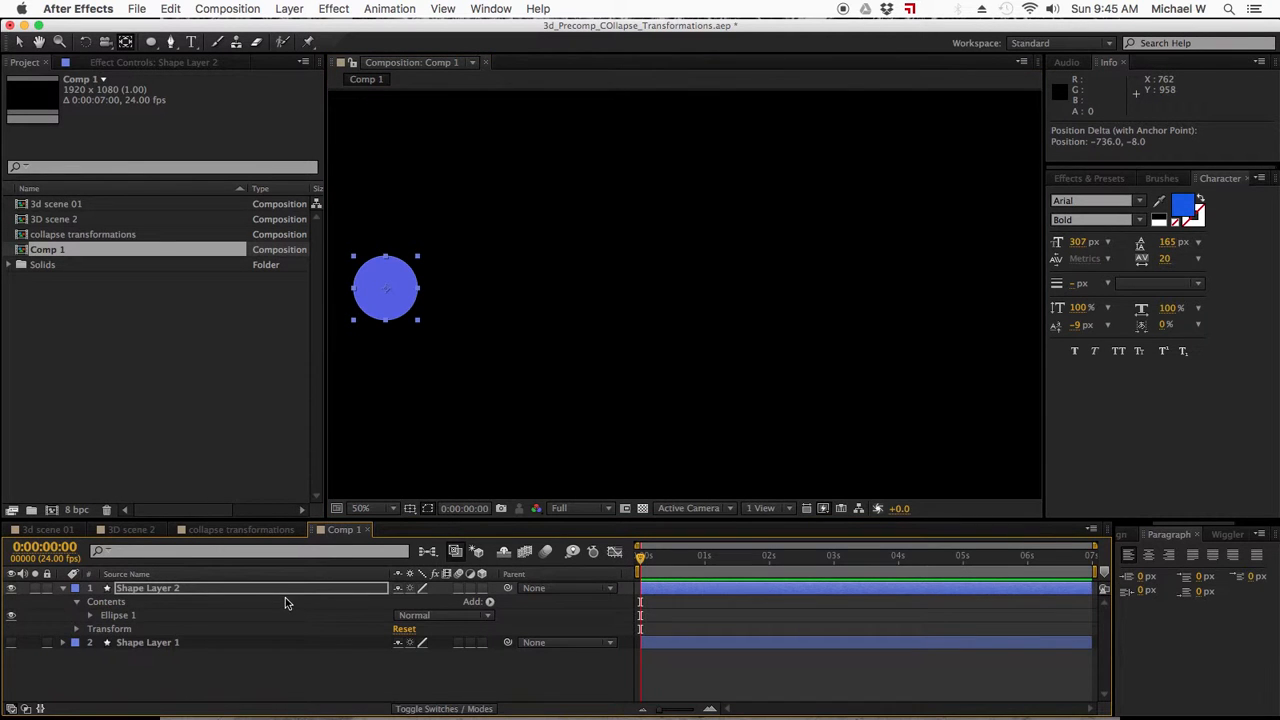
key("alt+shift+p")
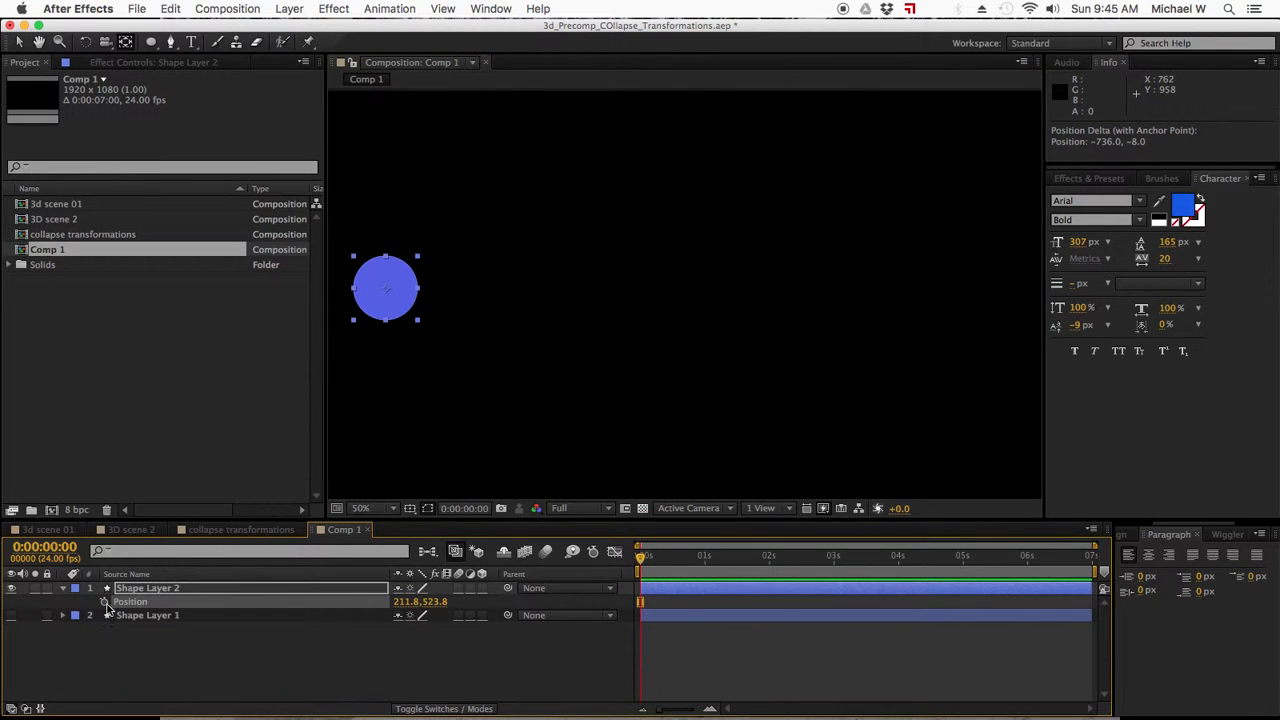
left_click_drag(643, 564, 745, 558)
left_click_drag(394, 300, 553, 227)
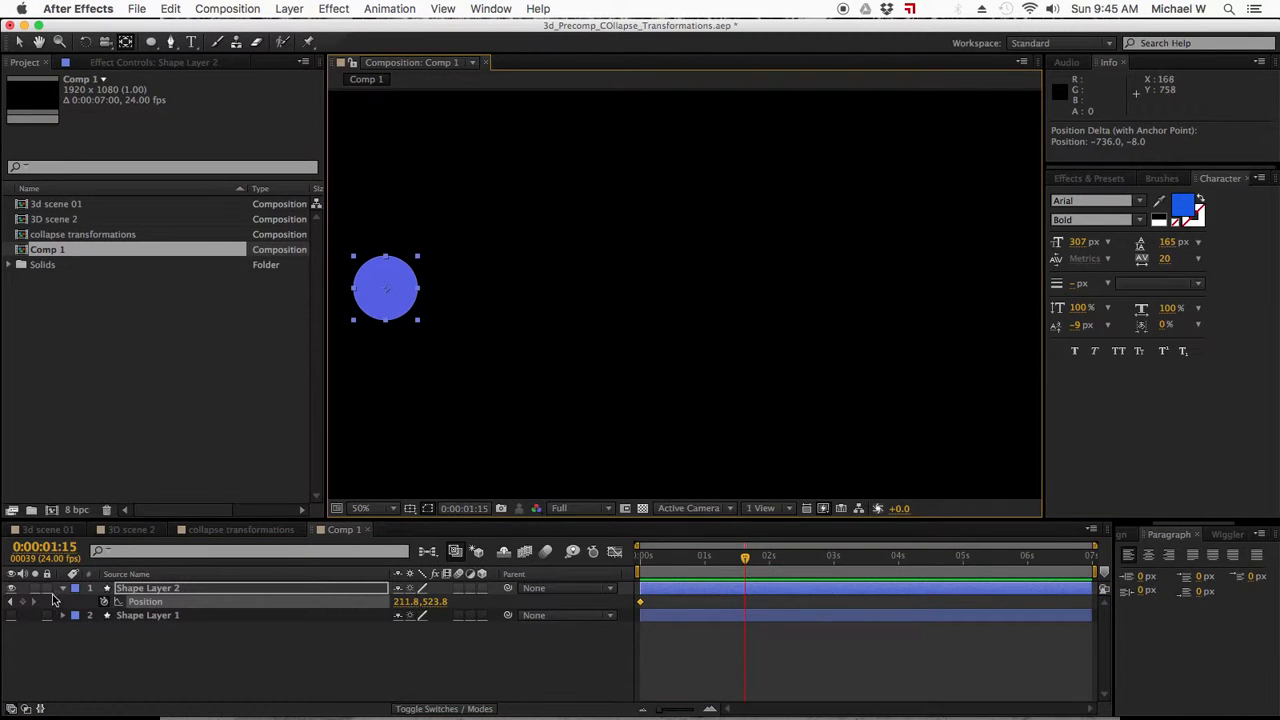
left_click(20, 45)
left_click_drag(398, 308, 616, 225)
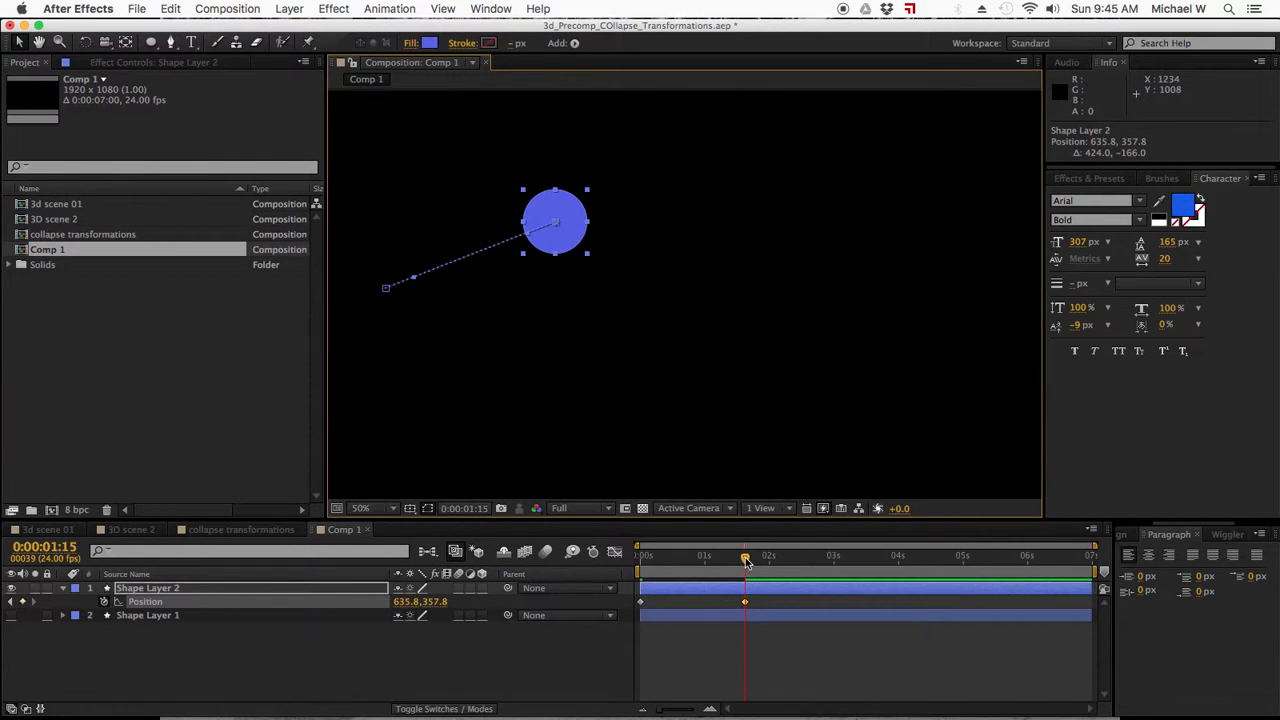
Move the circle to about 1530, 618 at 0:00:06:01 and select all of its Position keyframes.
left_click_drag(745, 560, 1032, 557)
left_click_drag(585, 222, 928, 326)
left_click(150, 603)
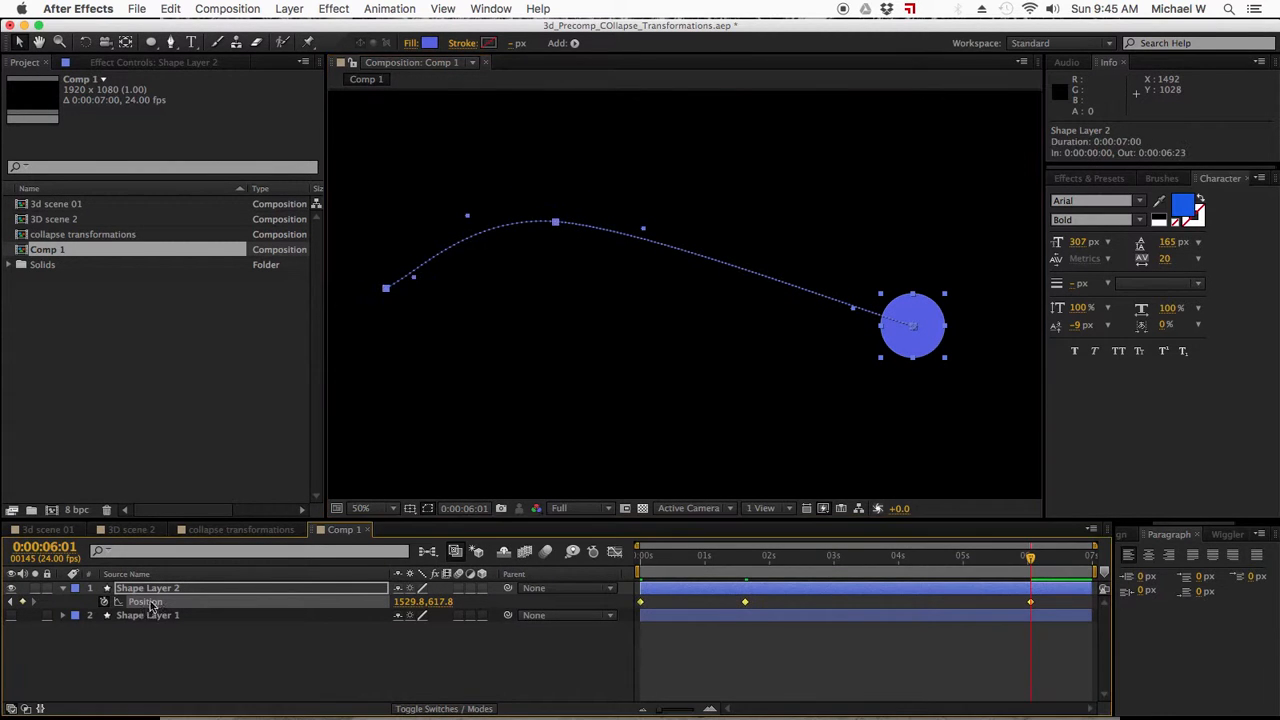
Apply Easy Ease to all the circle's selected Position keyframes and deselect them.
right_click(745, 602)
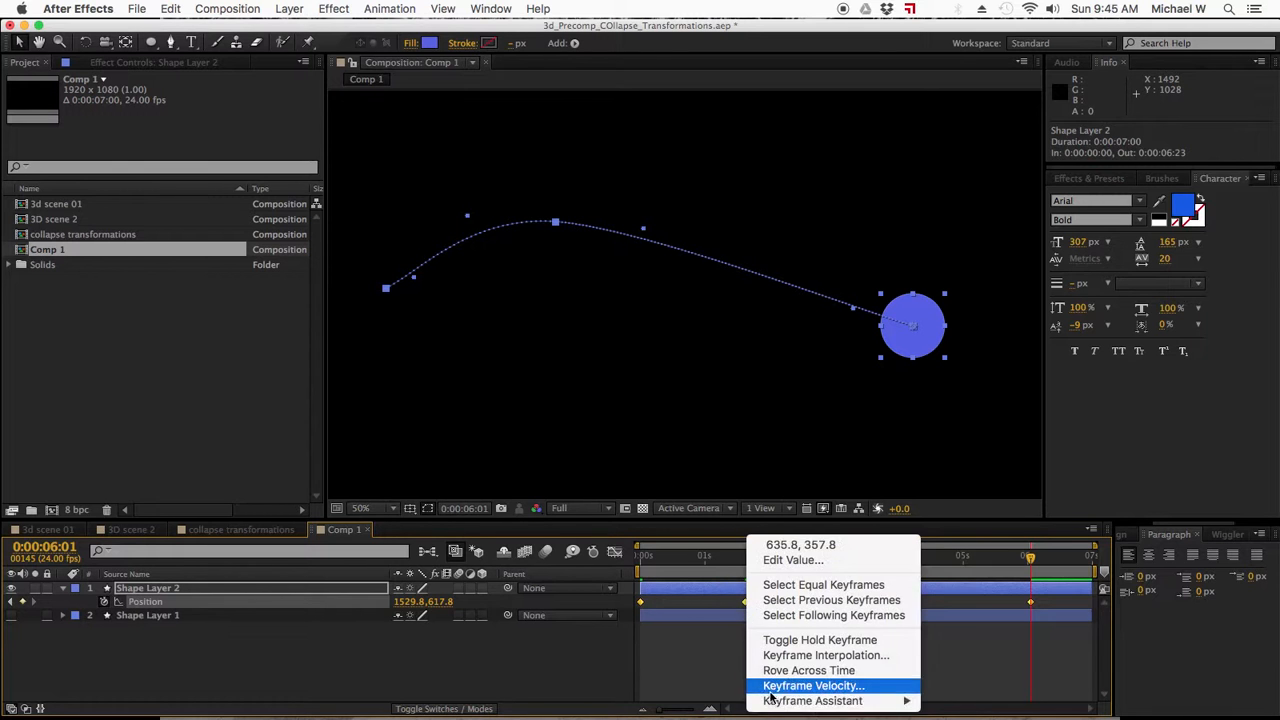
mouse_move(835, 700)
left_click(975, 640)
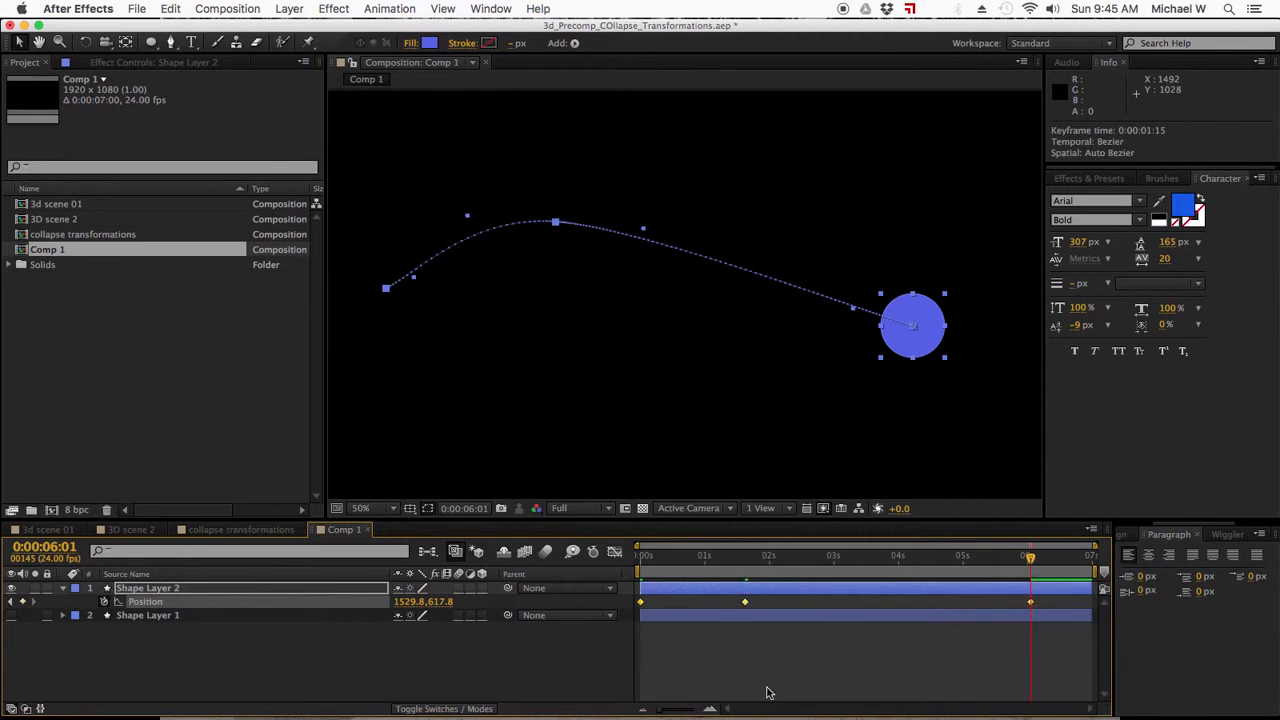
left_click(766, 689)
Add a Position keyframe for the circle at 0:00:01:16, one frame after its middle keyframe.
left_click_drag(690, 558, 748, 541)
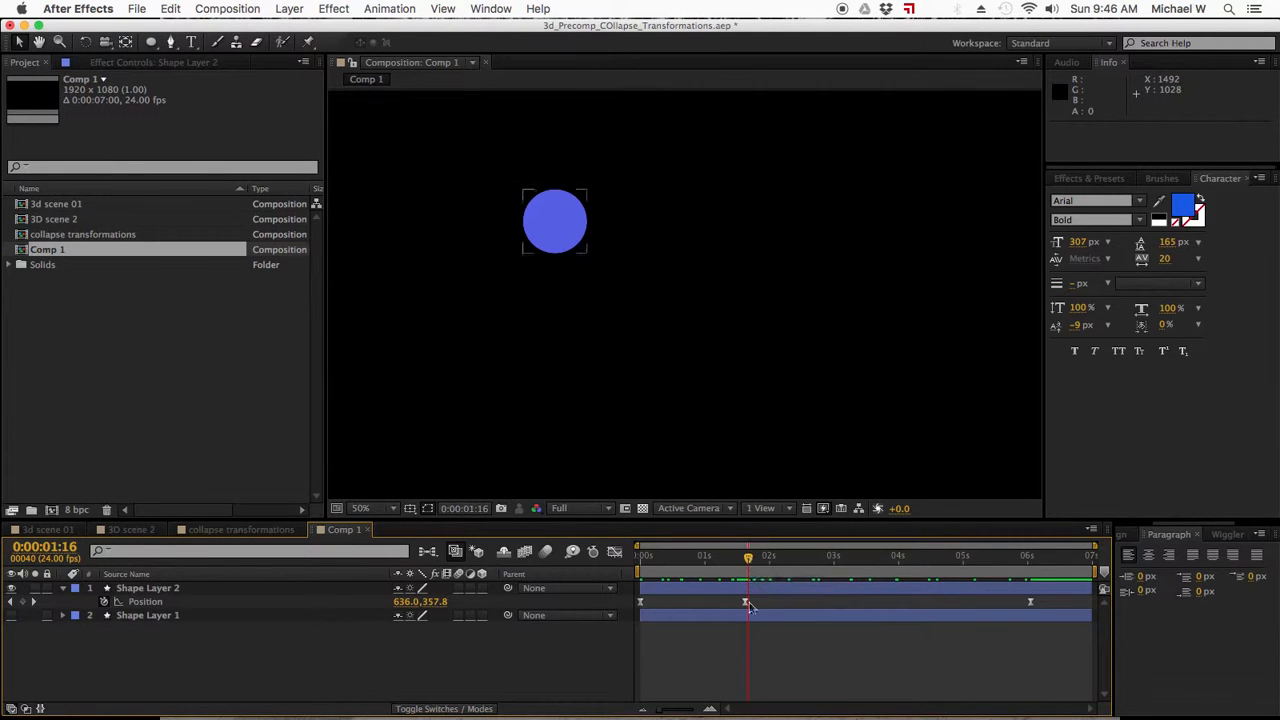
left_click_drag(749, 557, 748, 562)
left_click(470, 509)
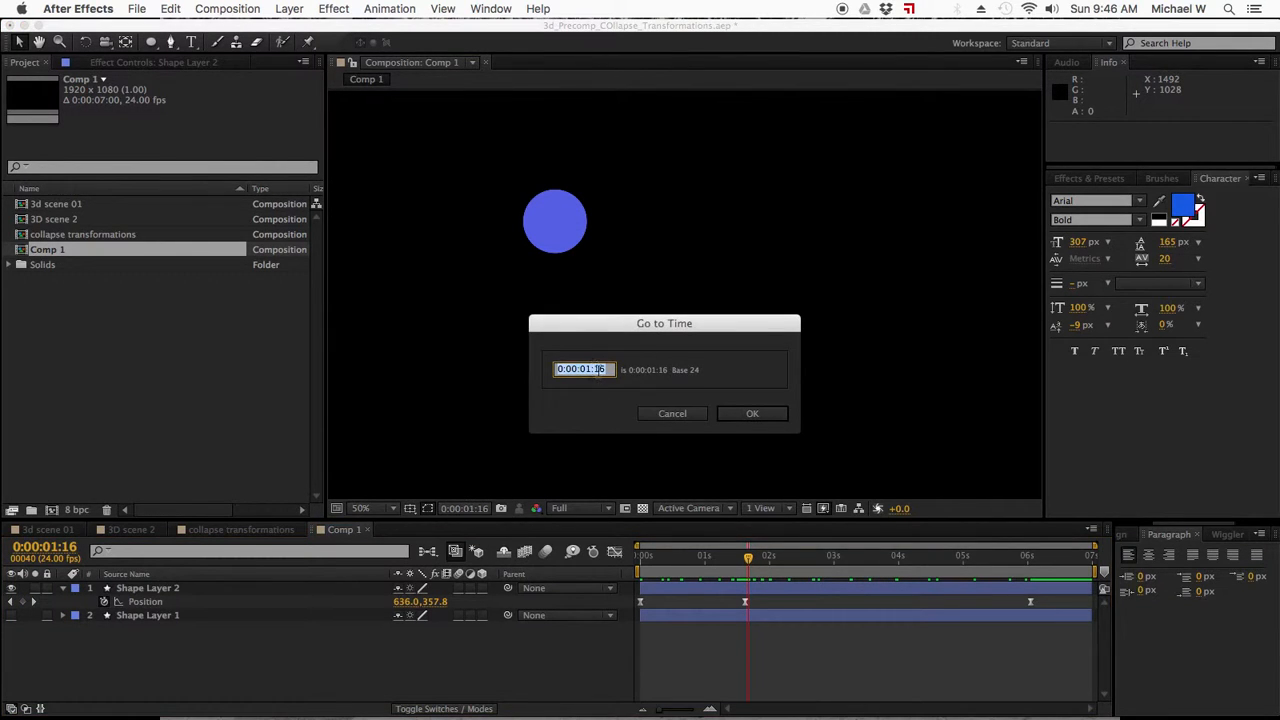
type("1.15")
key("Return")
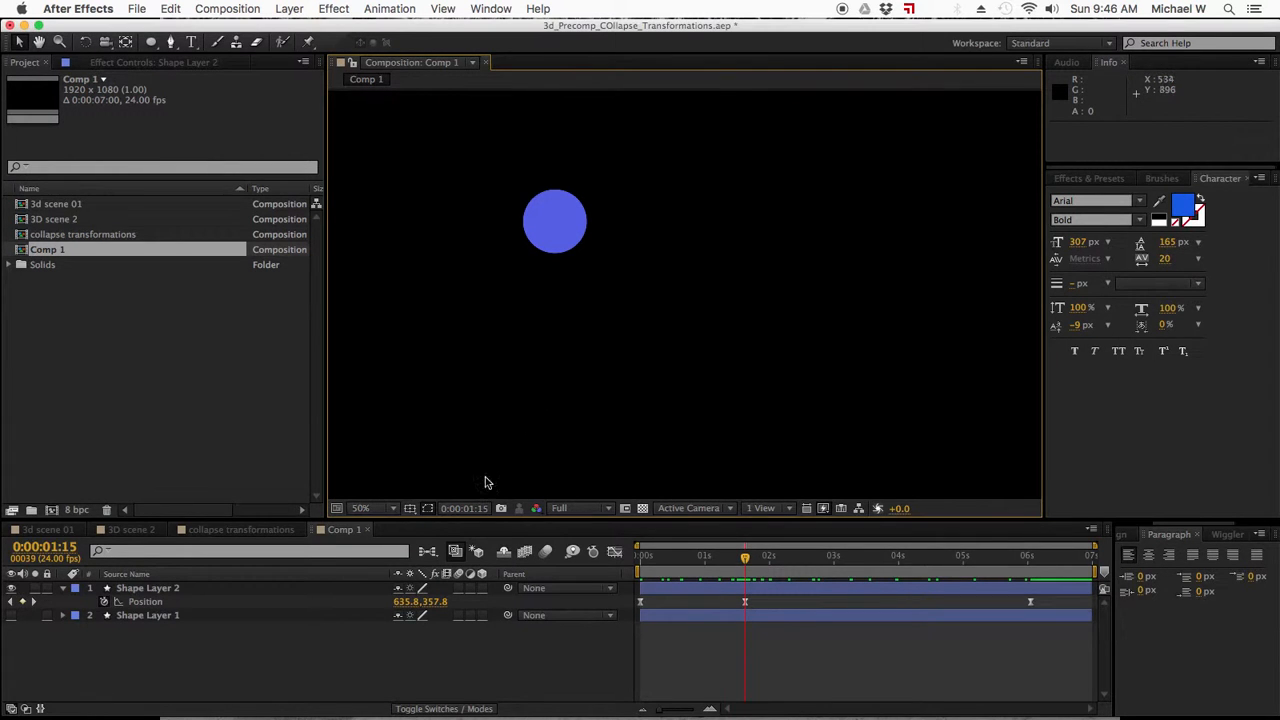
left_click(470, 509)
type("1.1")
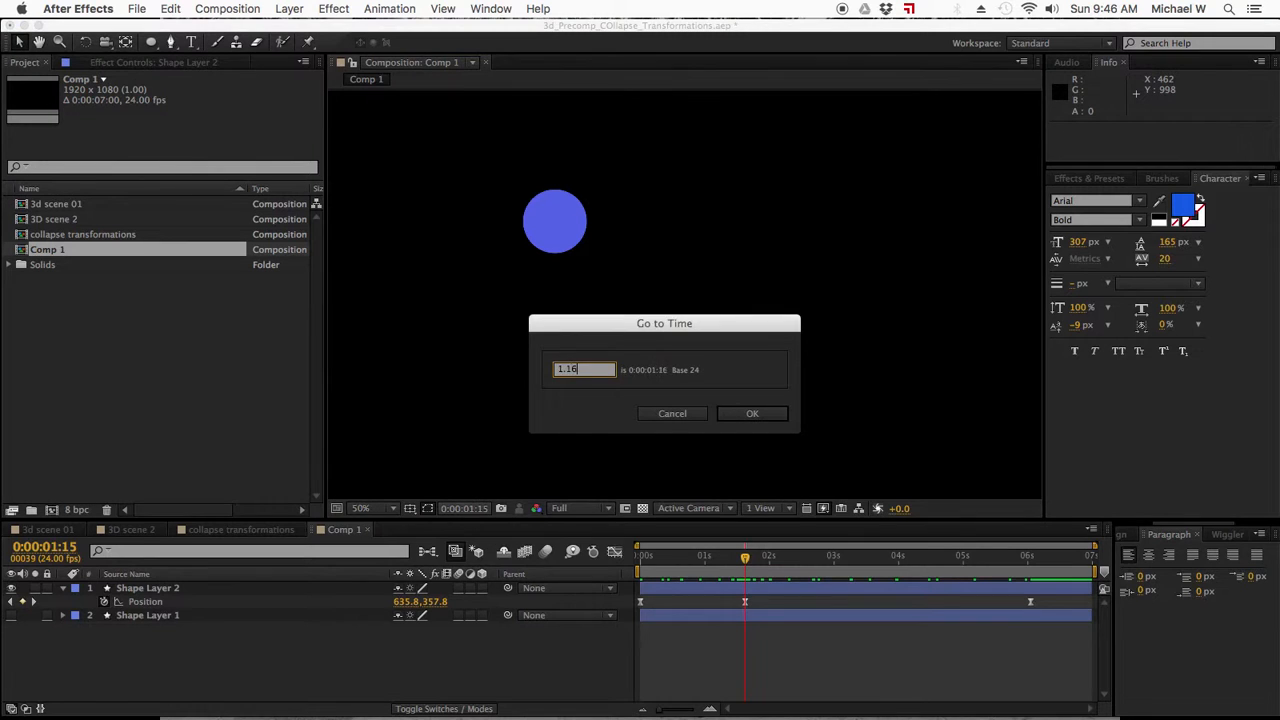
type("6")
key("Return")
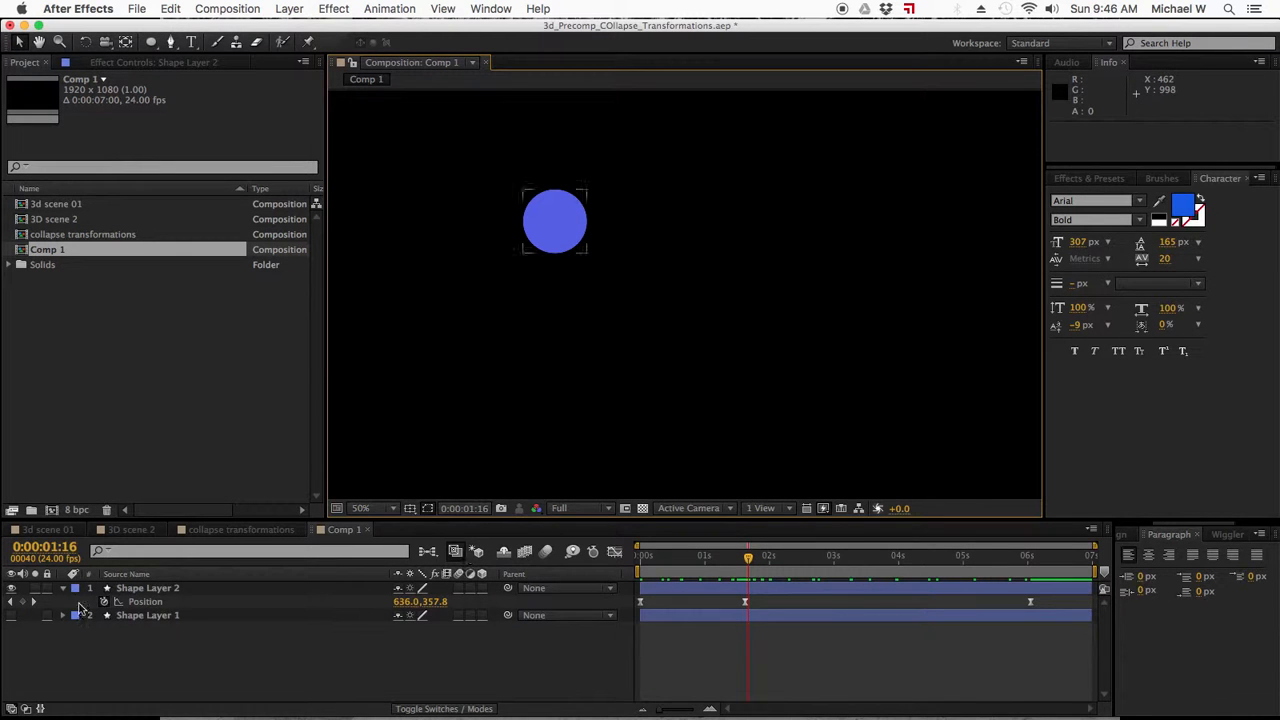
left_click(23, 604)
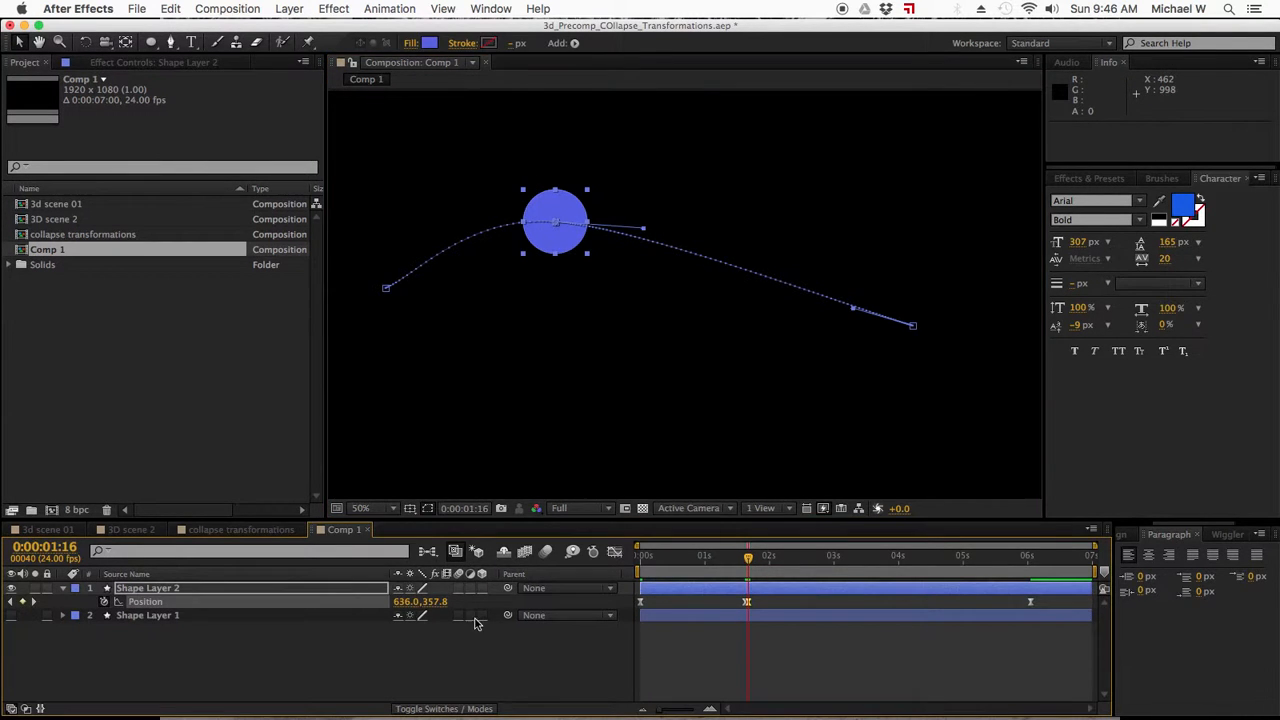
Convert the circle's Position keyframe at 0:00:01:16 to a hold keyframe.
left_click_drag(662, 708, 683, 712)
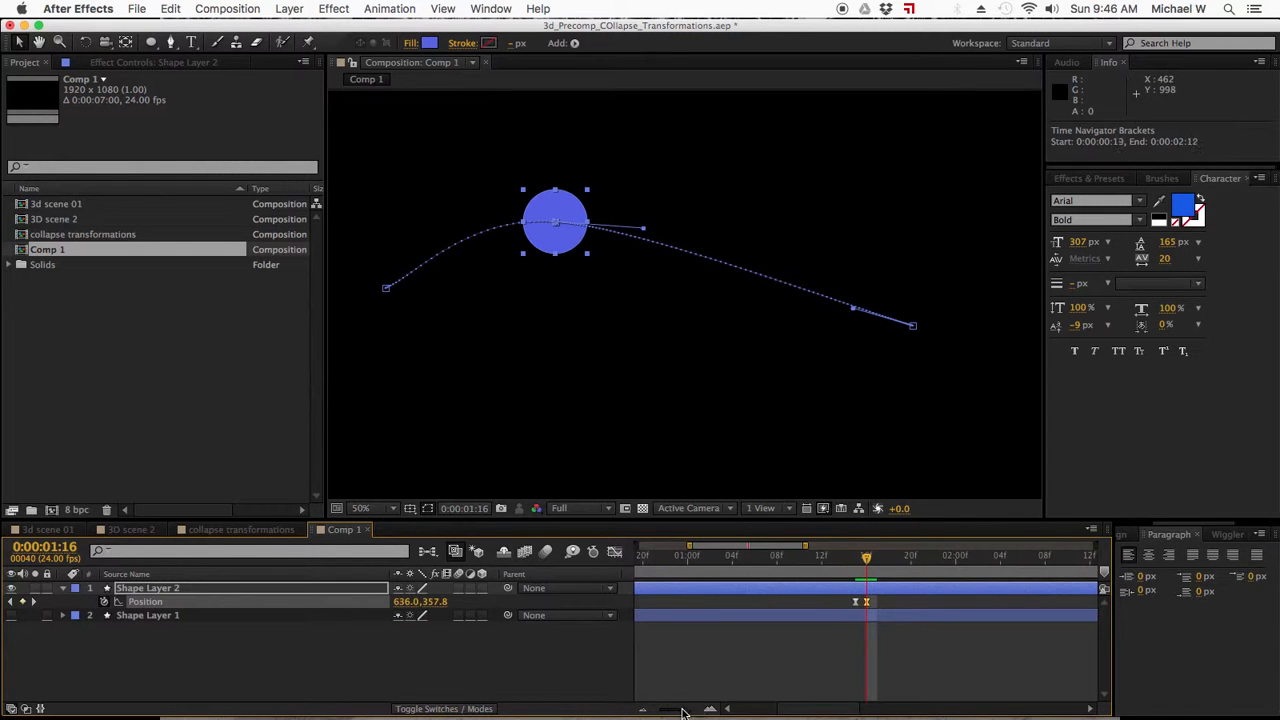
right_click(868, 605)
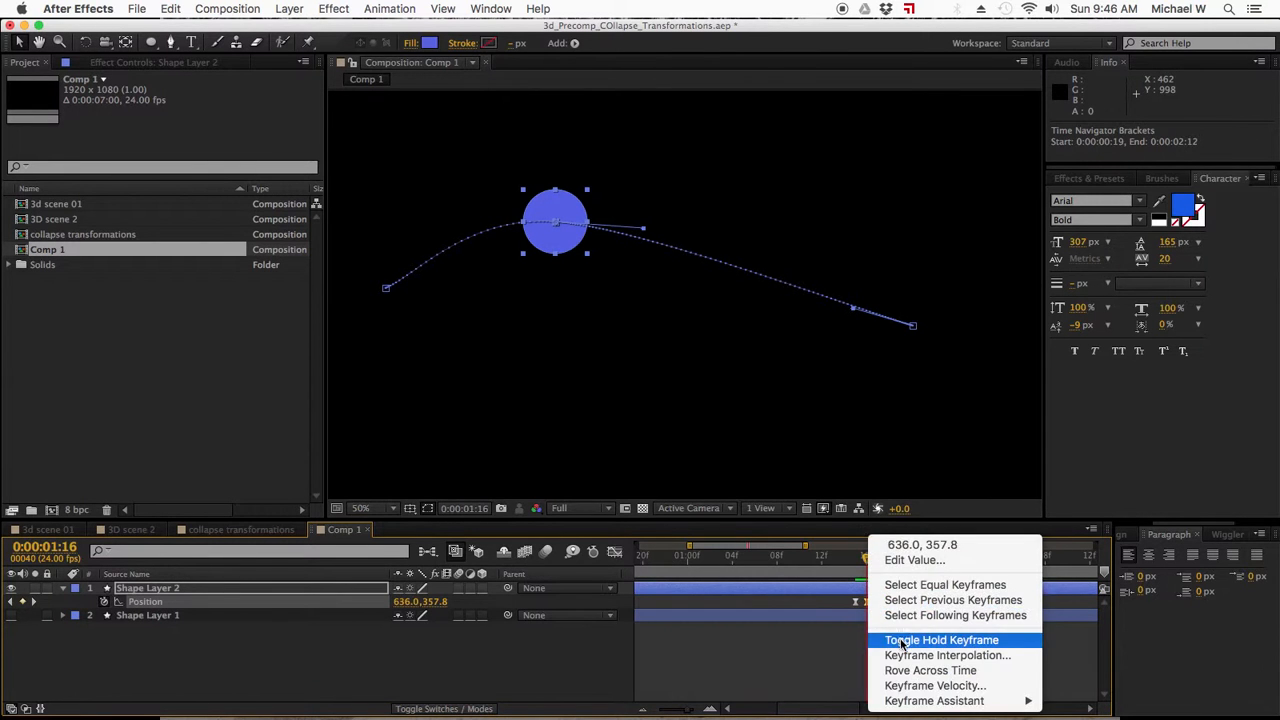
left_click(886, 640)
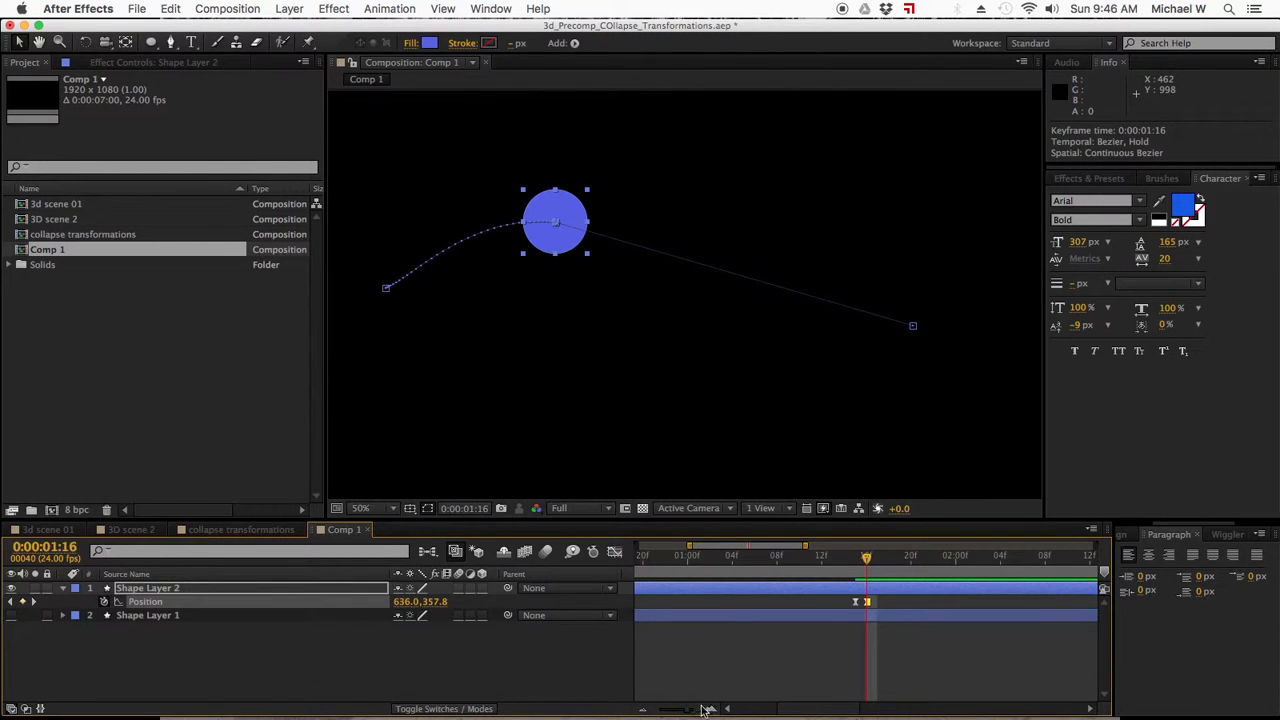
left_click_drag(688, 712, 640, 712)
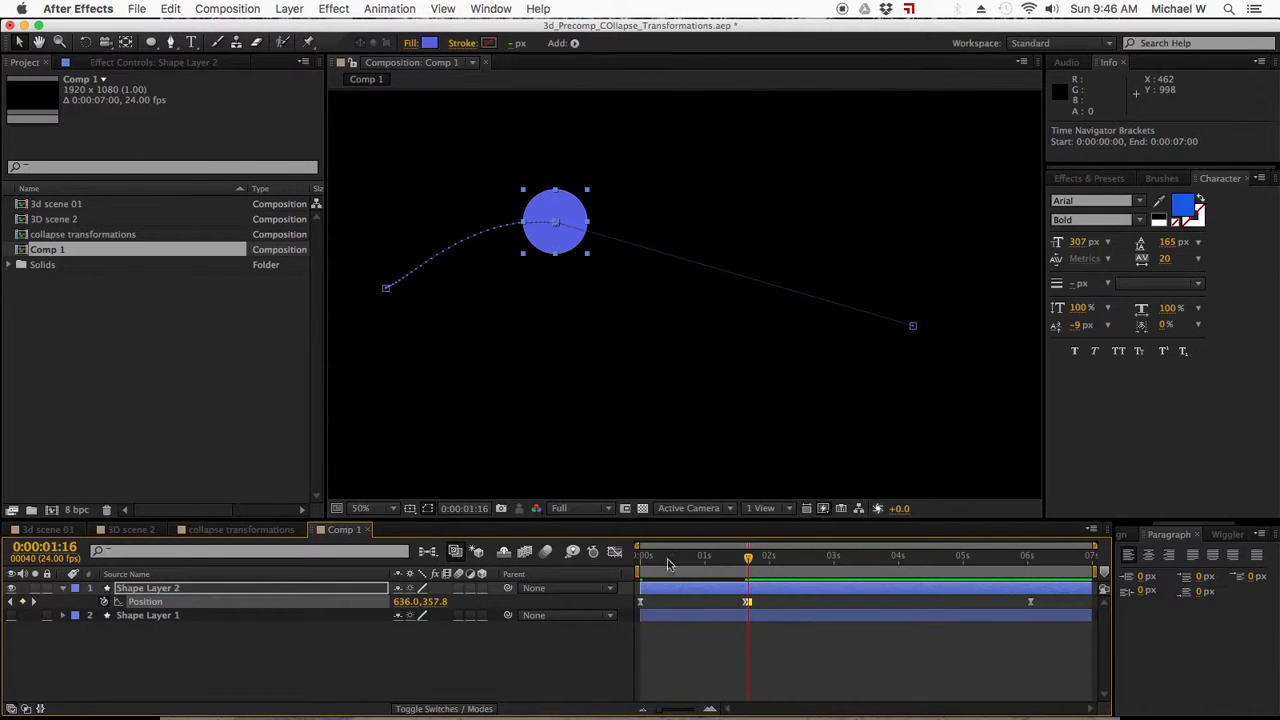
Add a Position keyframe at 0:00:04:00 that keeps the circle at its held position.
left_click(623, 559)
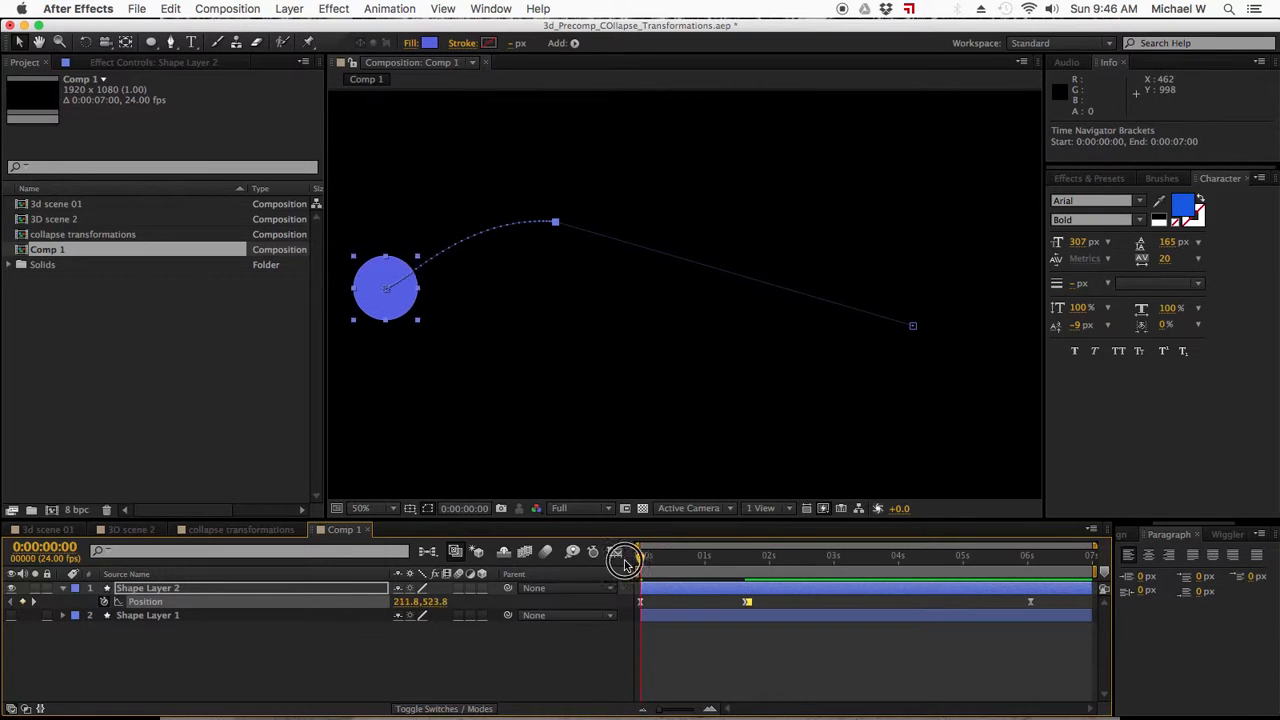
left_click_drag(623, 559, 930, 553)
left_click_drag(993, 553, 900, 548)
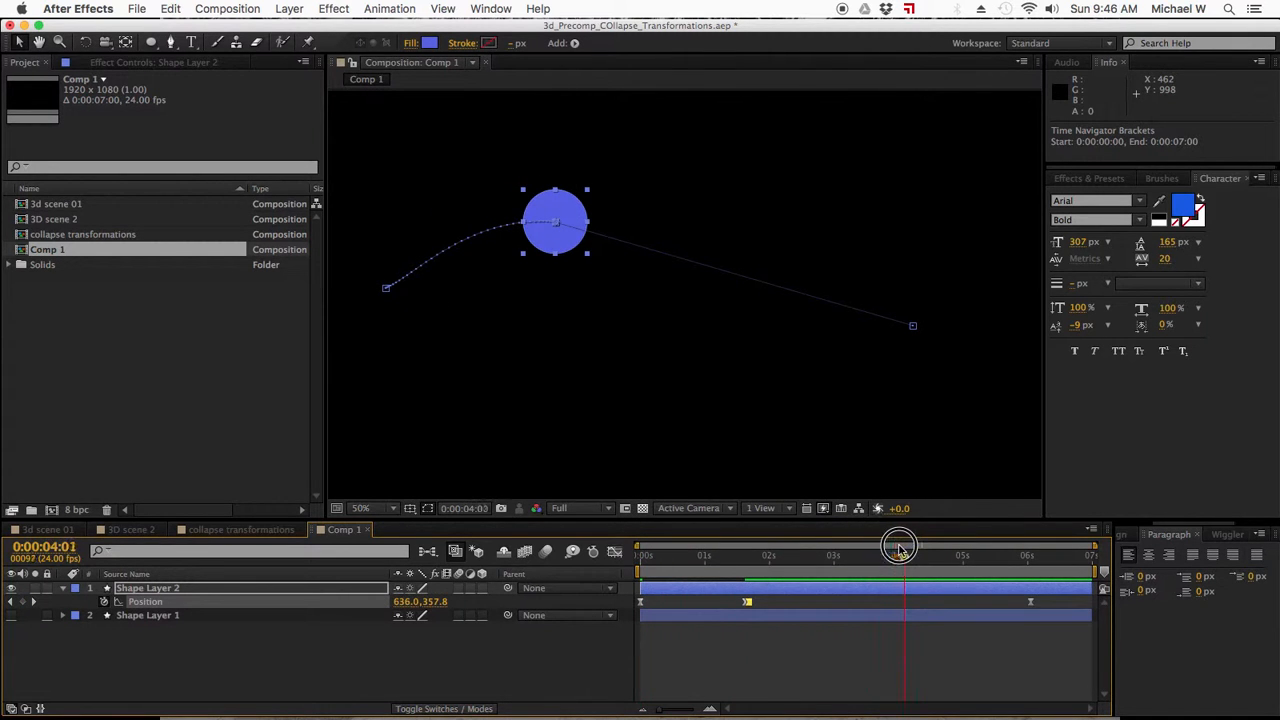
left_click(130, 604)
left_click(24, 603)
Scrub through the circle's animation to check its hold from 0:00:01:16 and its final move.
left_click_drag(898, 558, 1030, 560)
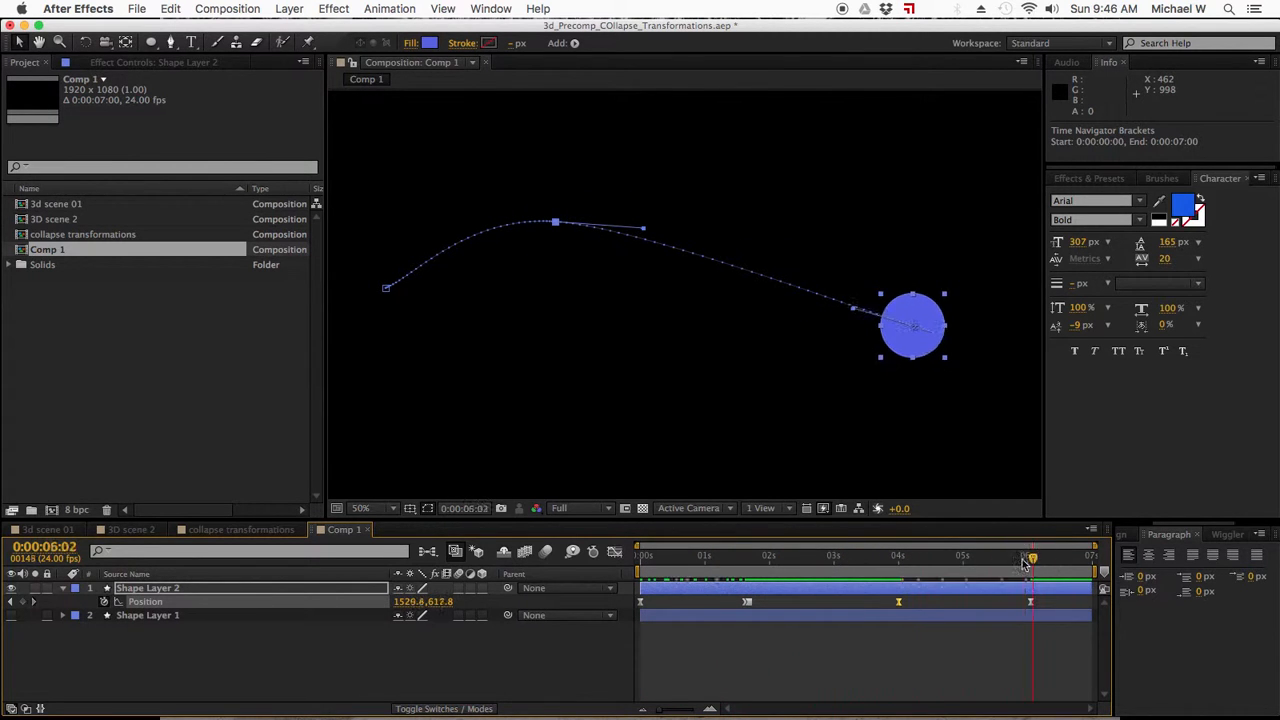
left_click(752, 566)
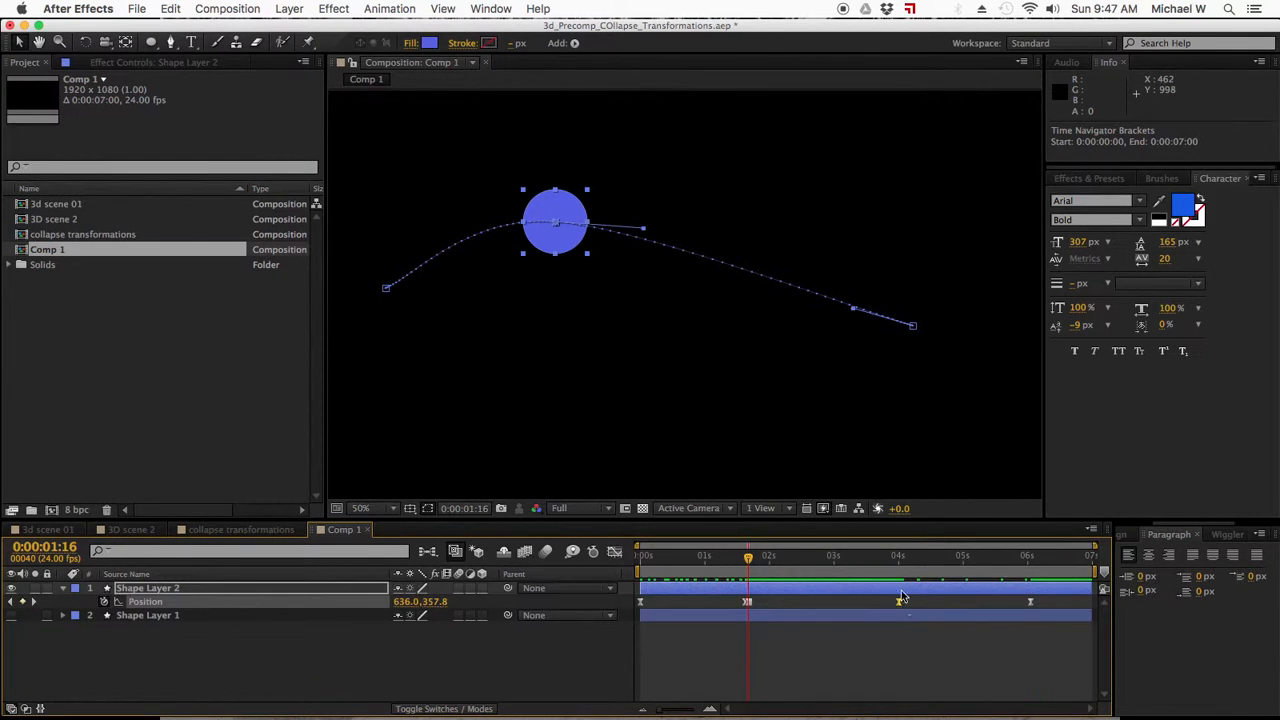
left_click_drag(746, 556, 1080, 556)
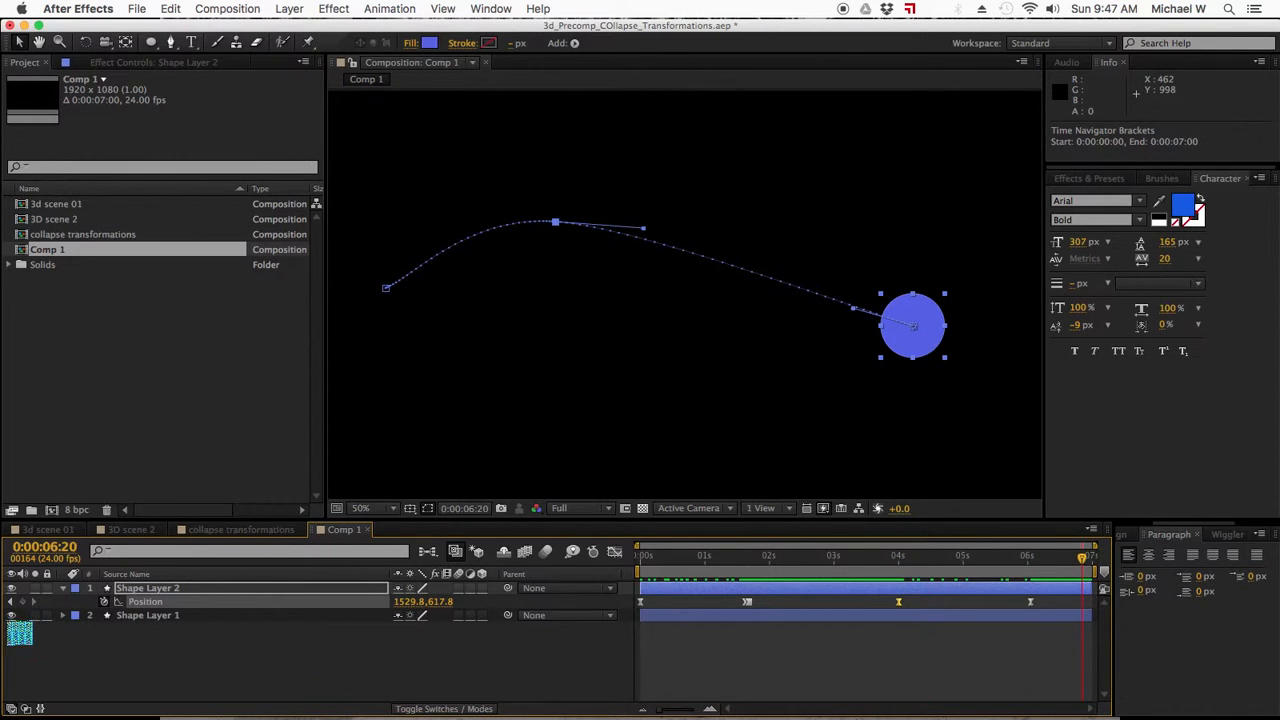
Make the star layer visible, scrub through both animations together, and reveal the star layer's keyframed properties.
left_click(11, 616)
left_click_drag(648, 552, 1091, 558)
left_click(880, 617)
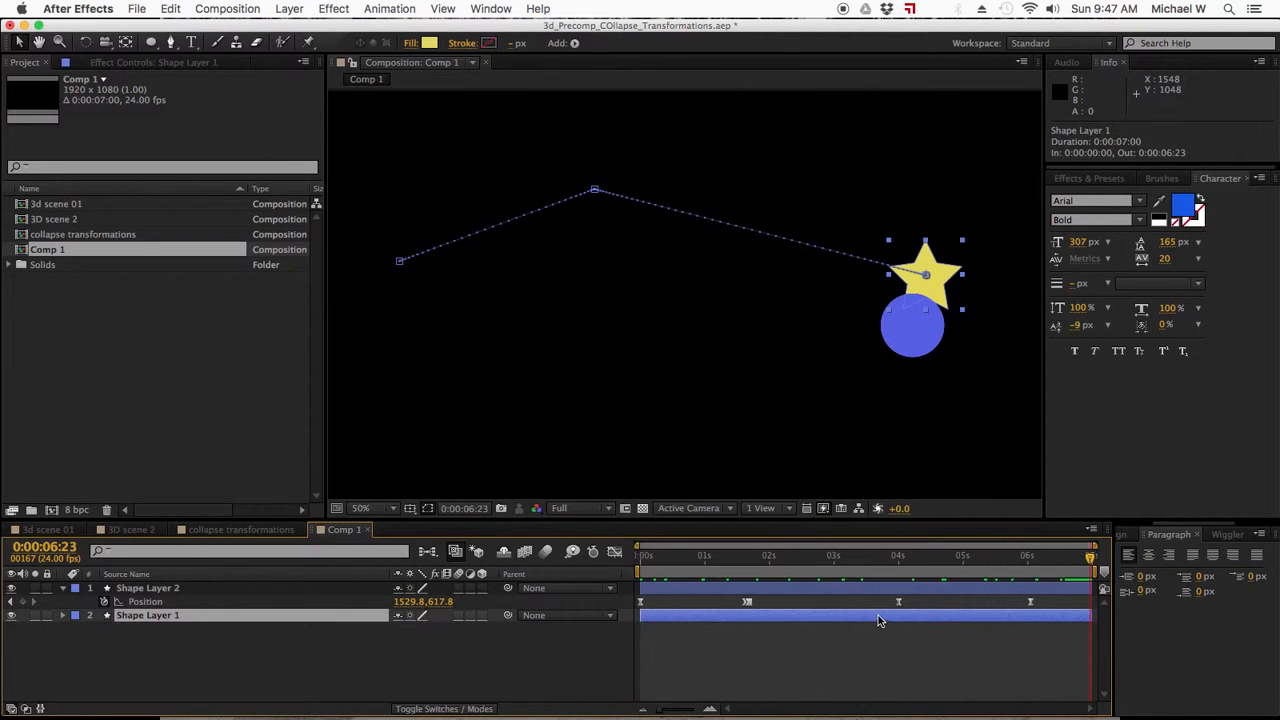
key("u")
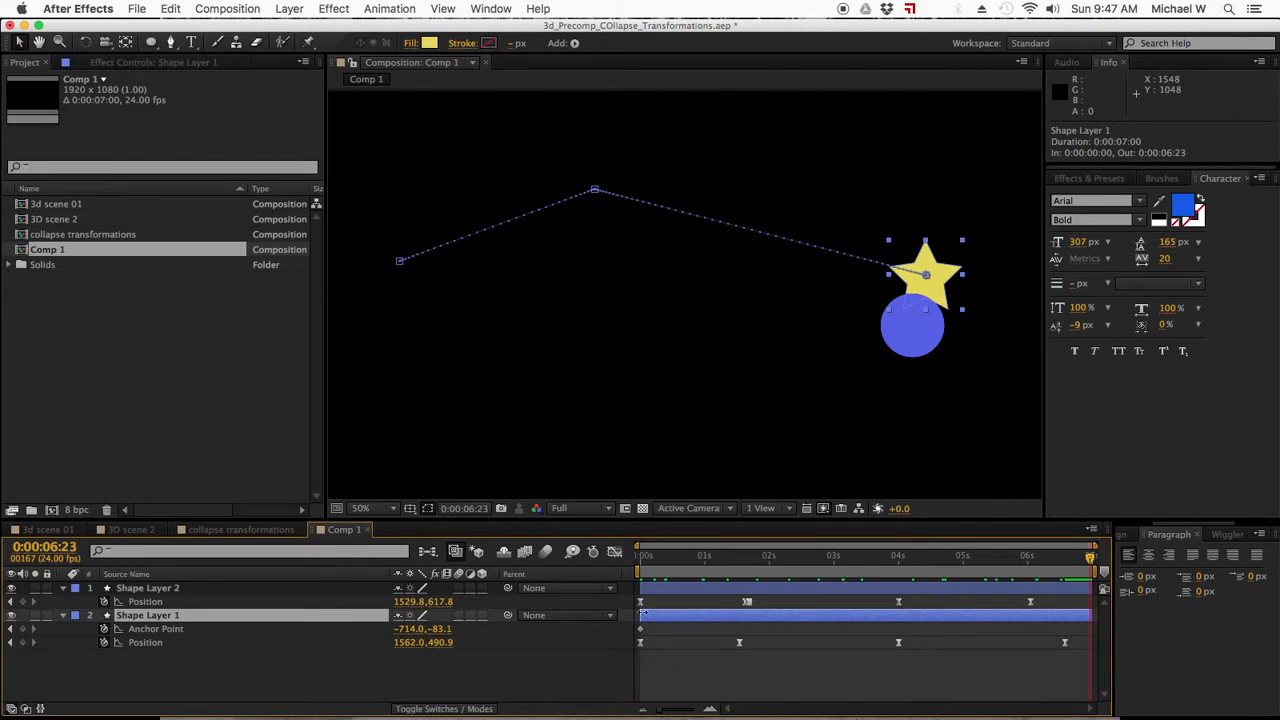
Step through the star's Position keyframes and compare its pause and final move with the circle's hold keyframe motion.
left_click(642, 556)
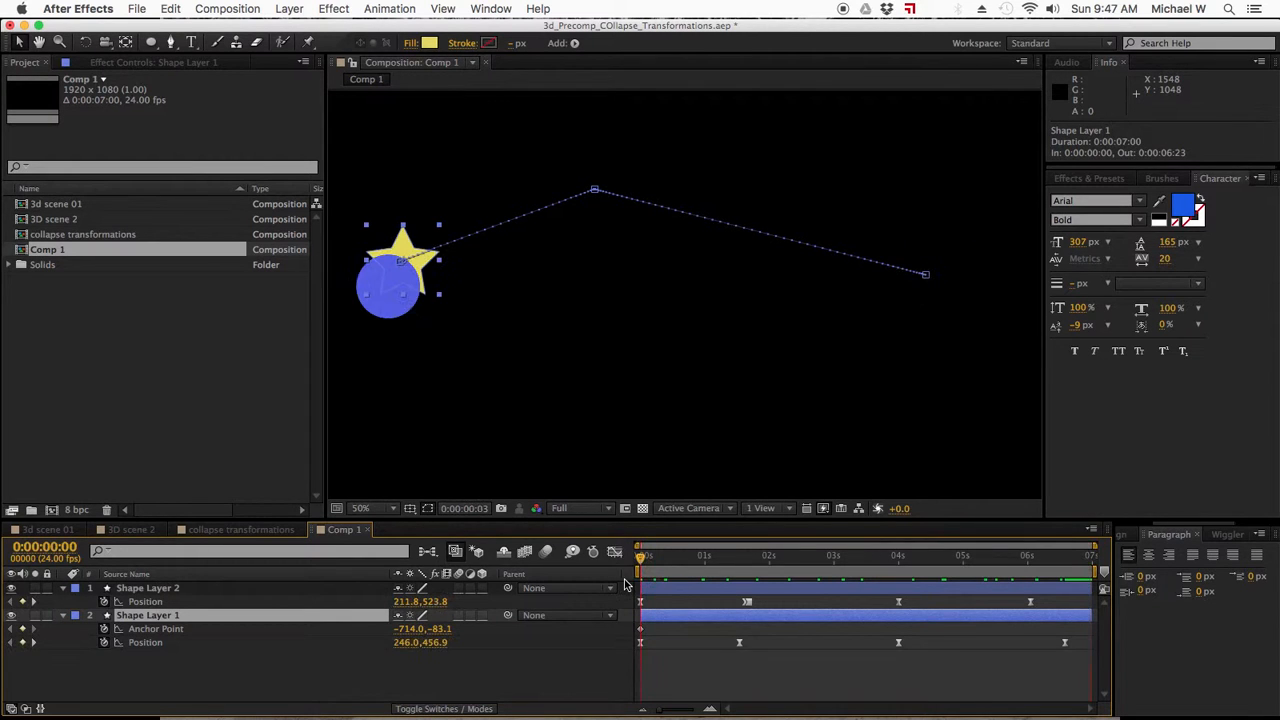
left_click(35, 645)
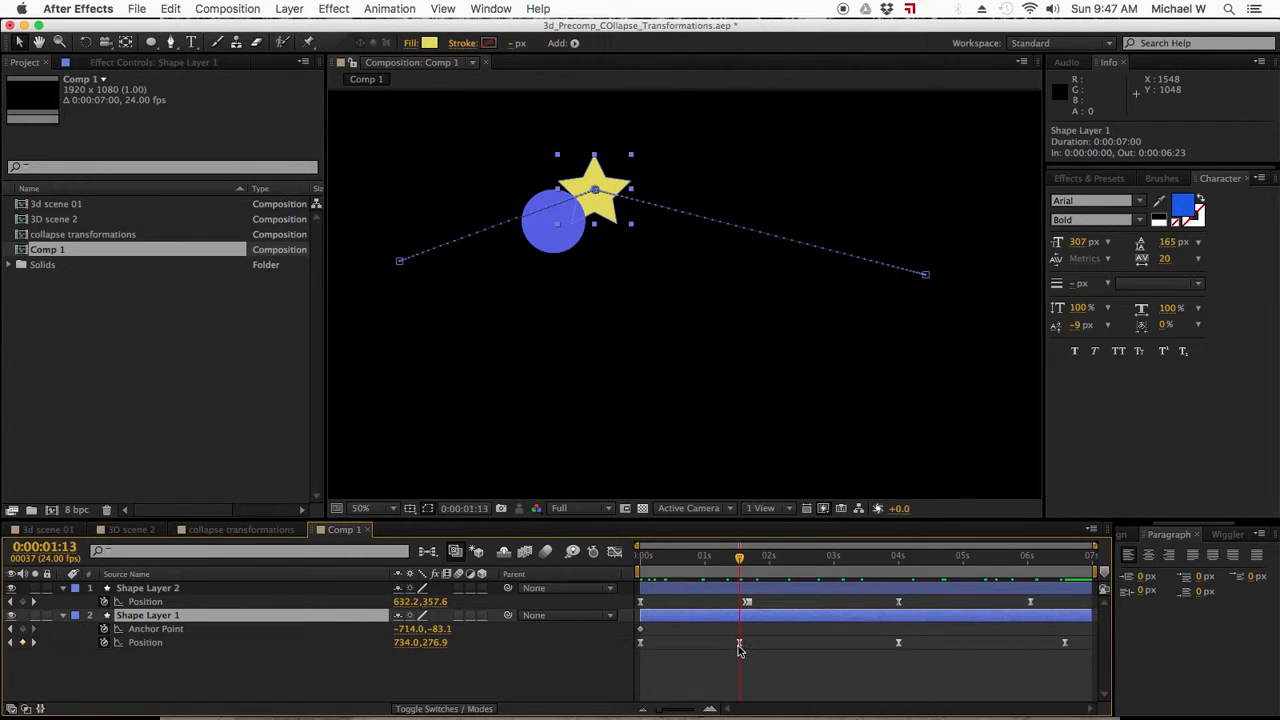
left_click(35, 645)
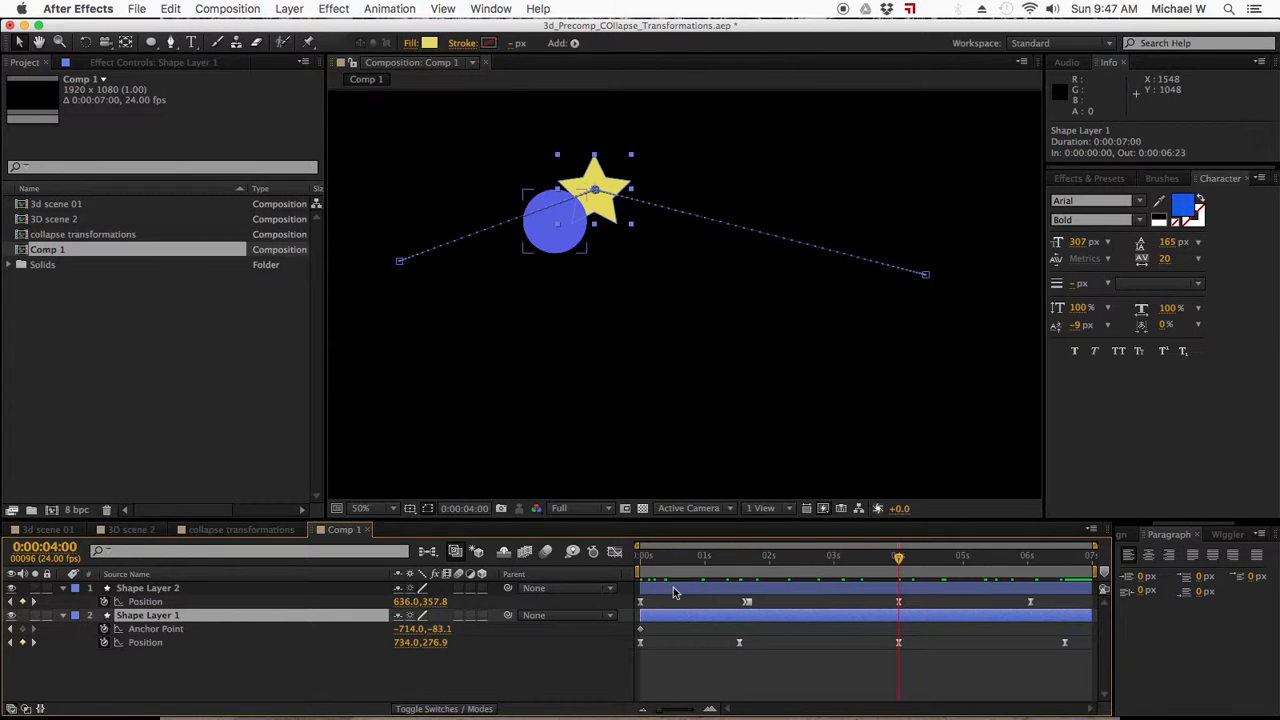
left_click(899, 562)
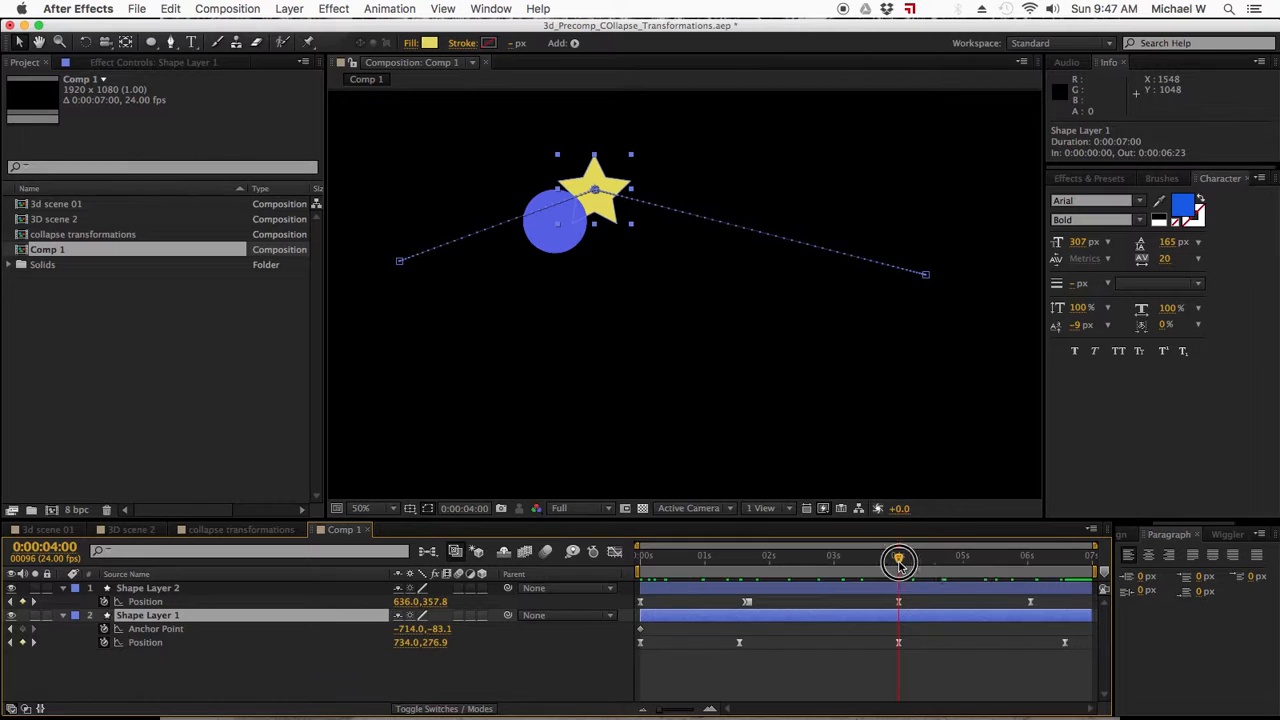
left_click(749, 558)
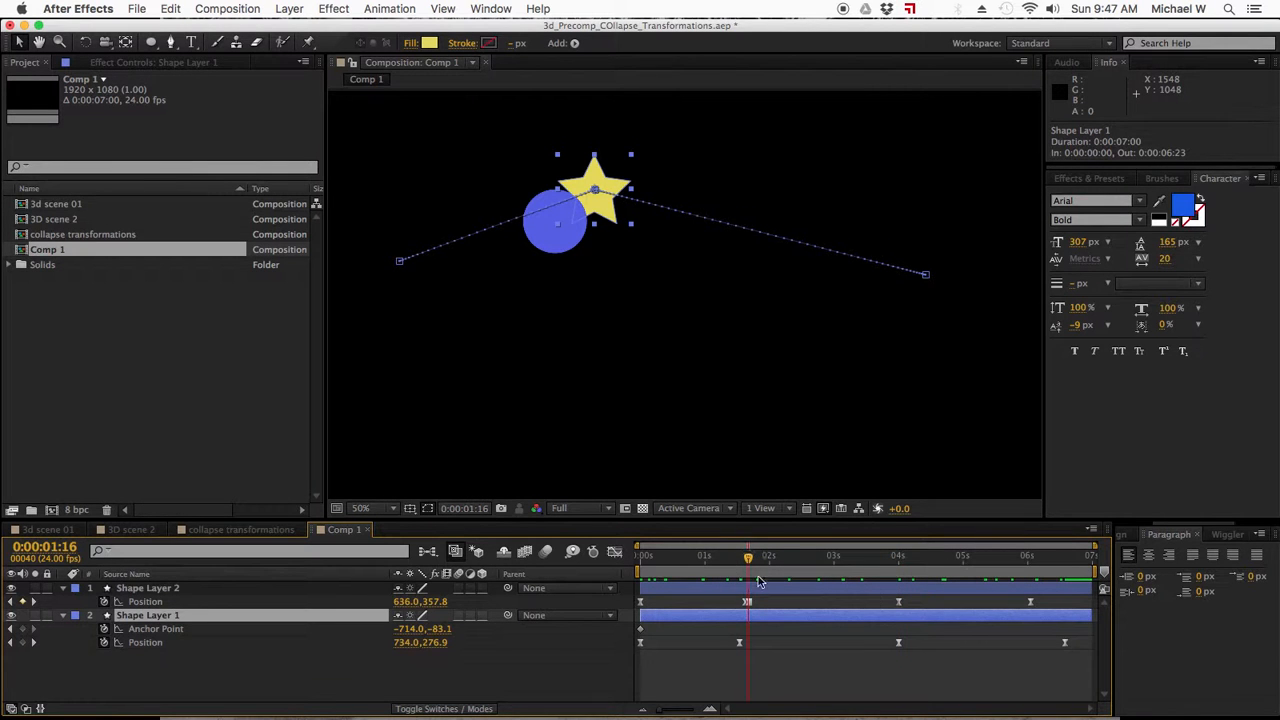
left_click_drag(765, 562, 898, 562)
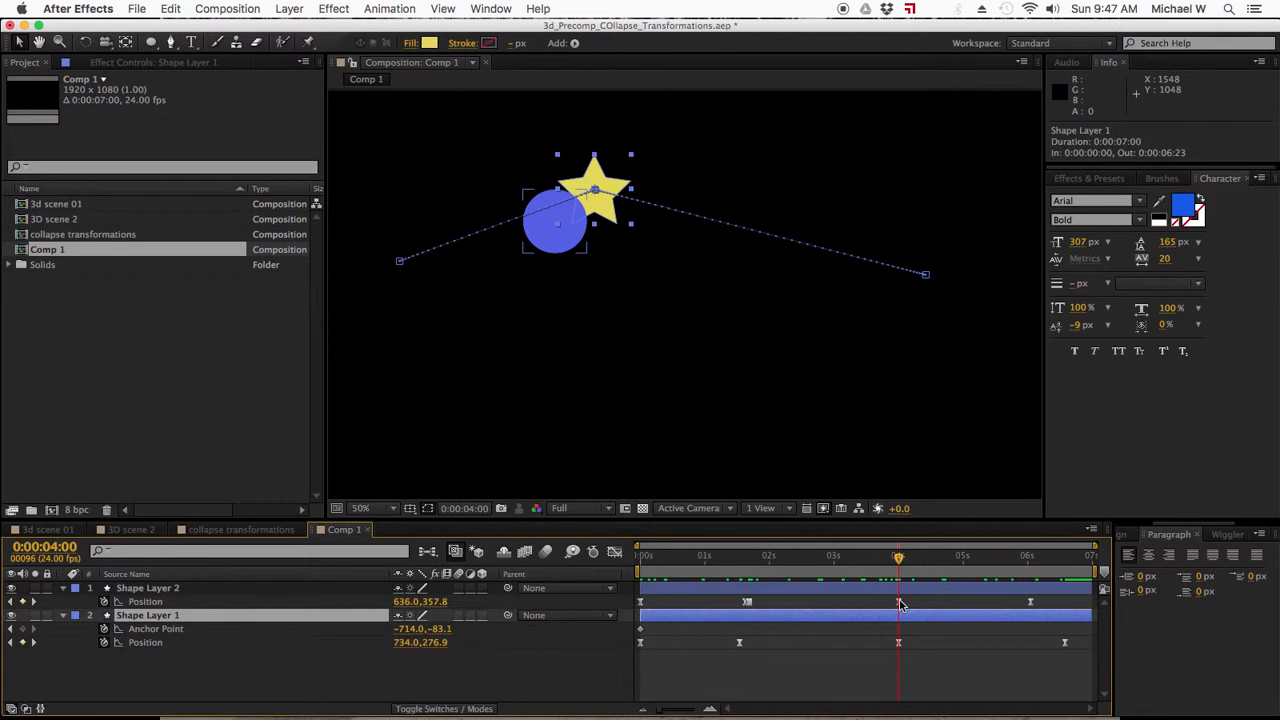
left_click_drag(898, 560, 1090, 566)
left_click(880, 688)
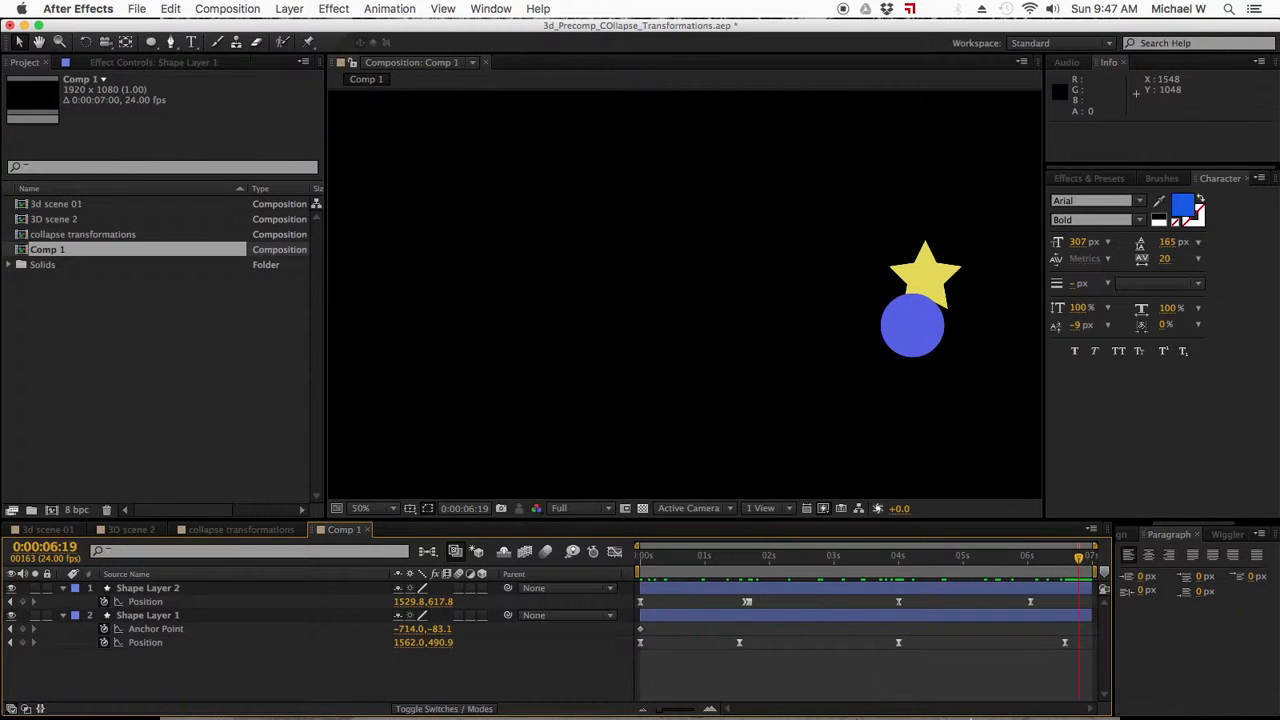
left_click(1082, 702)
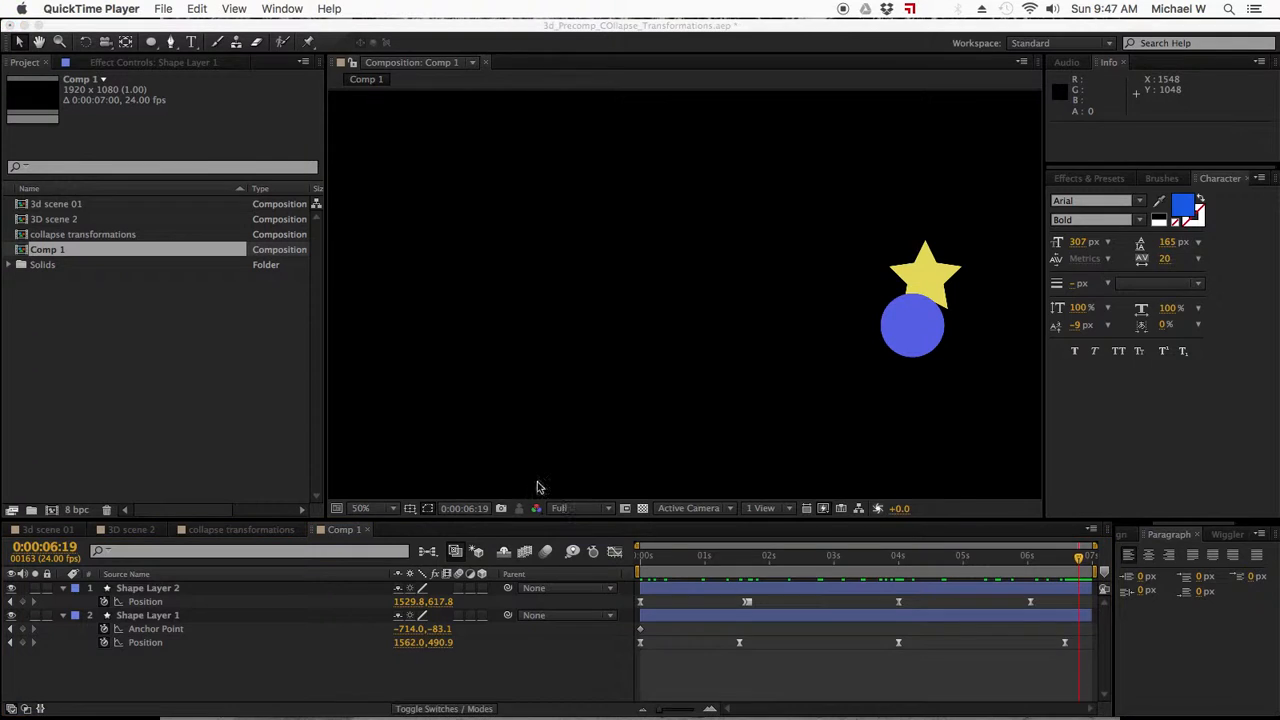